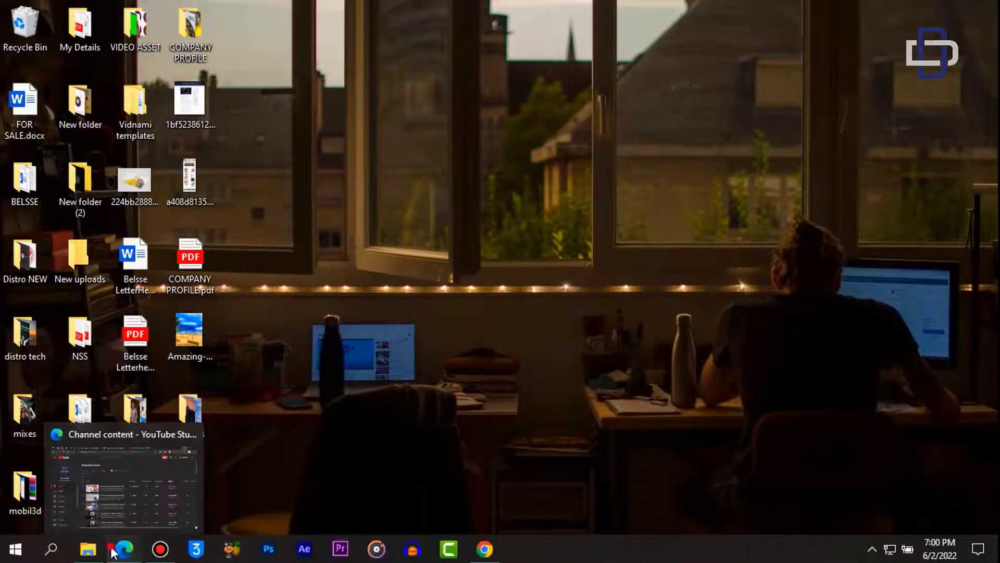
pyautogui.click(111, 552)
pyautogui.scroll(-4, 613, 441)
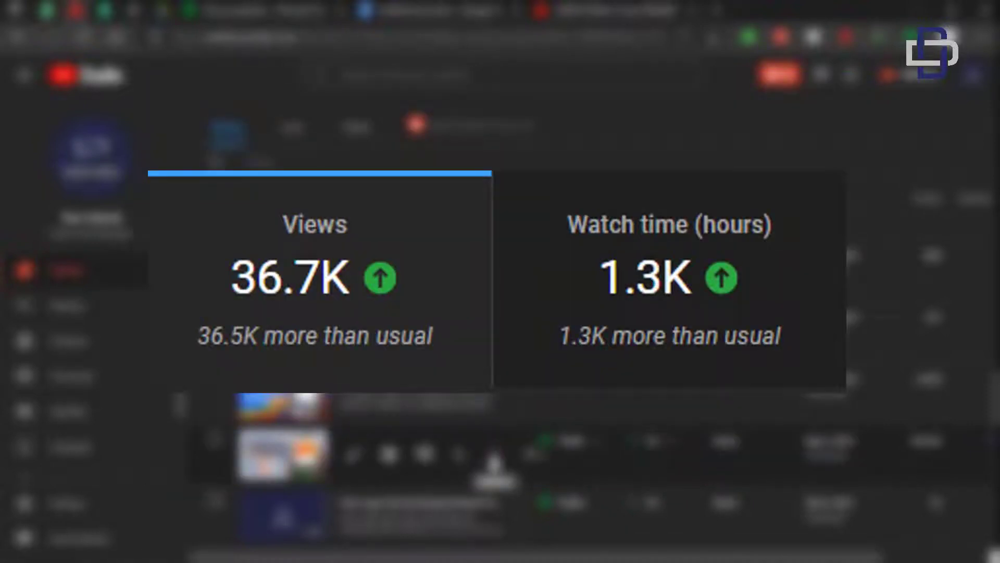
pyautogui.click(494, 460)
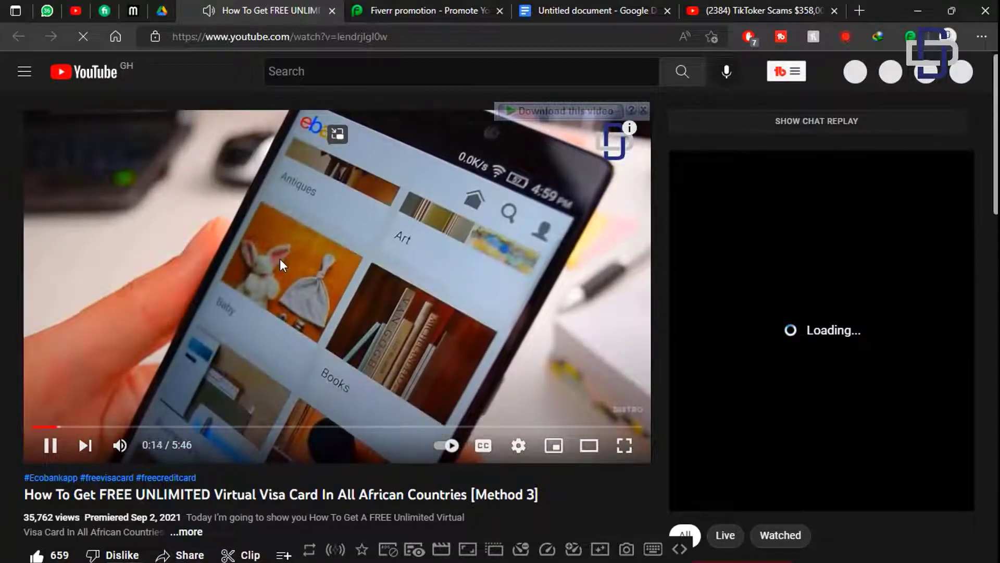
pyautogui.scroll(-2, 280, 258)
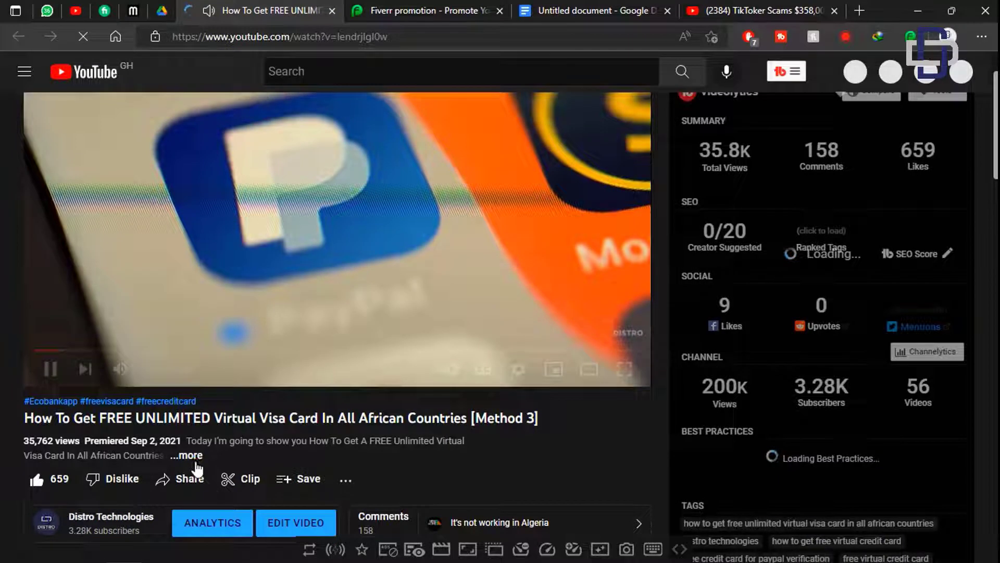
pyautogui.click(194, 460)
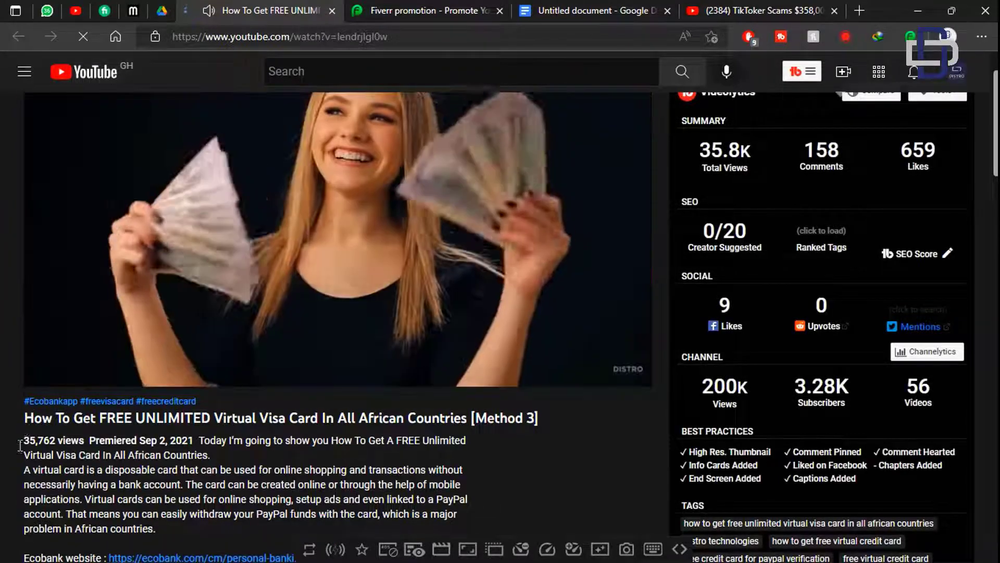
pyautogui.moveTo(24, 441); pyautogui.dragTo(79, 440)
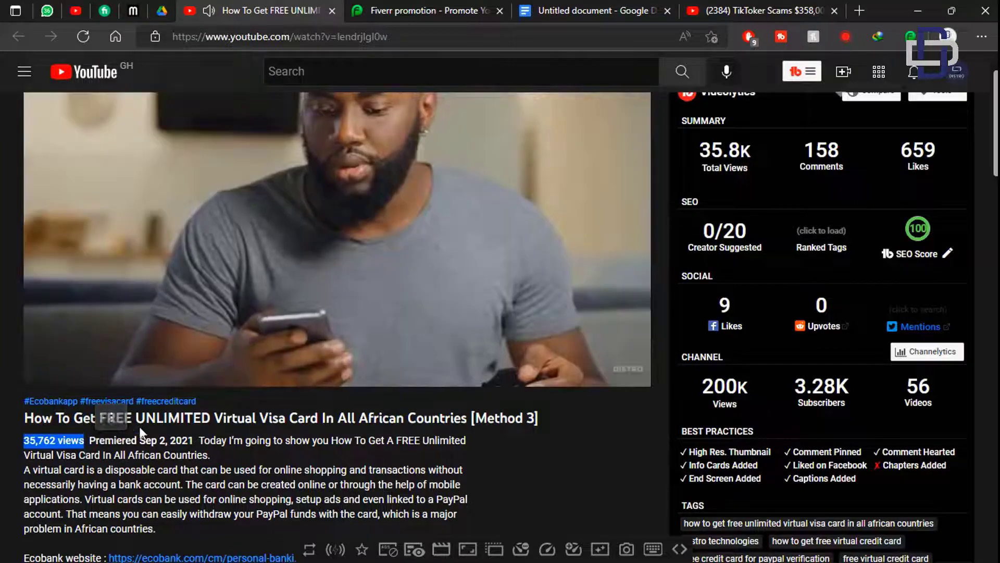
pyautogui.rightClick(140, 432)
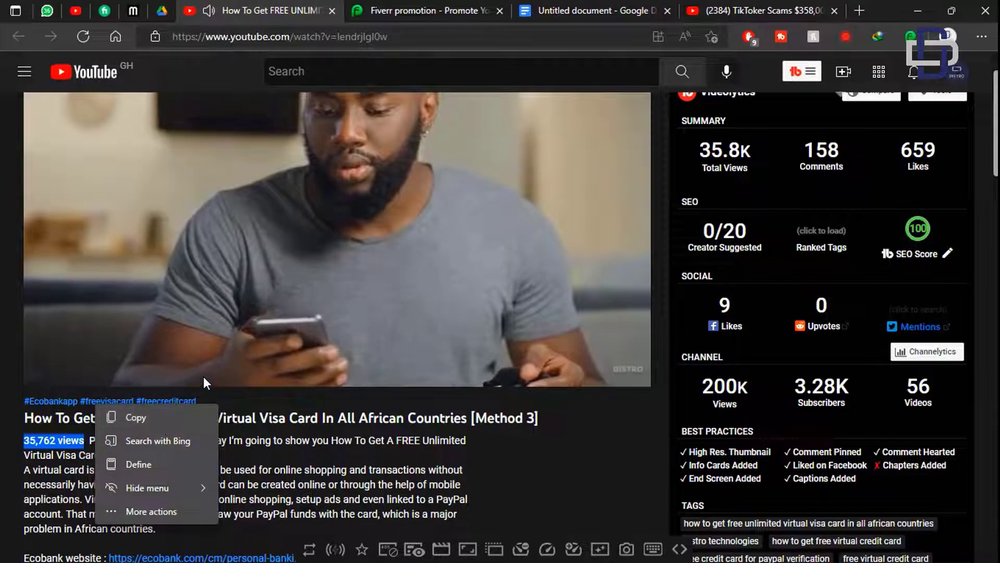
pyautogui.scroll(2, 203, 376)
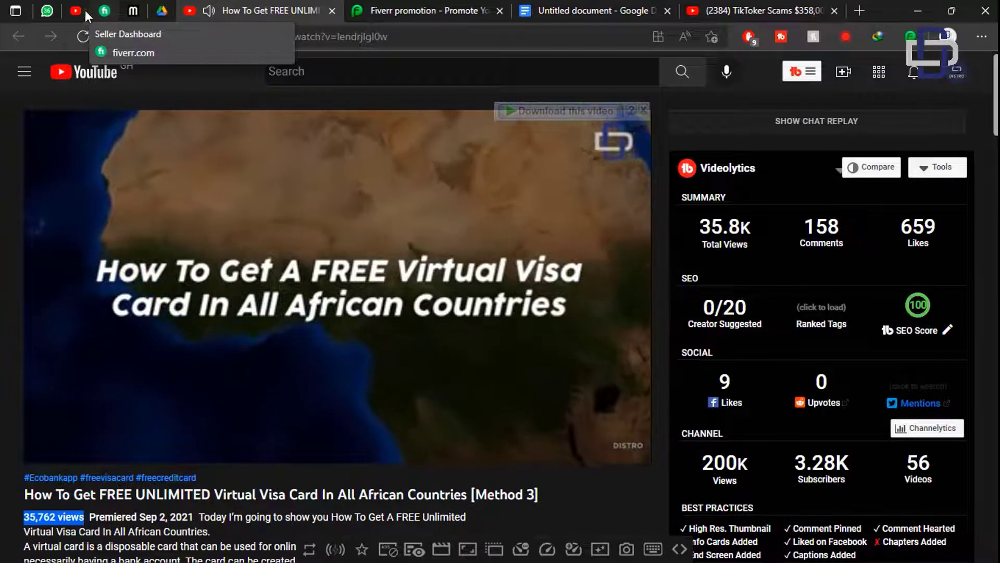
pyautogui.click(80, 10)
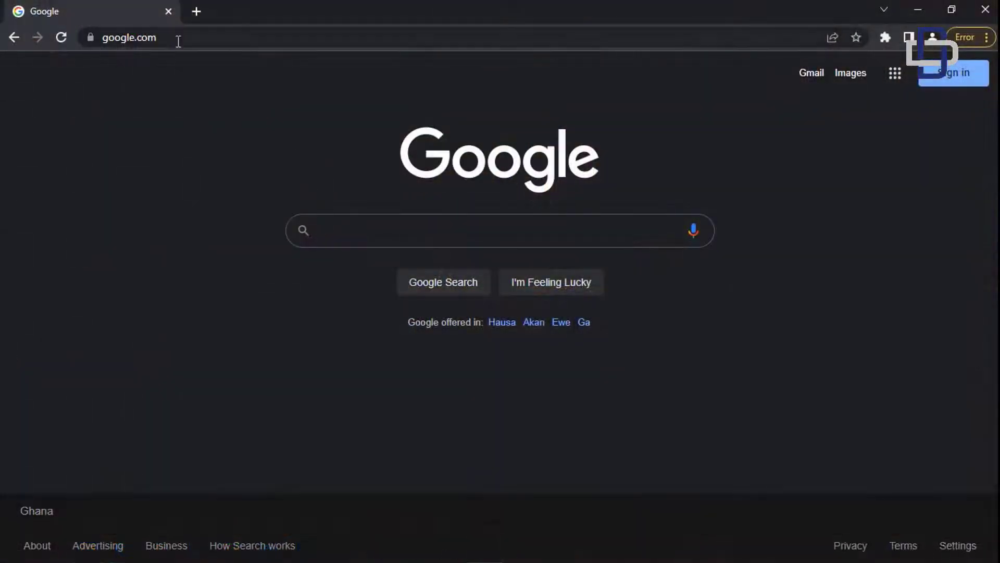
# - Go to lovo.ai from the Chrome address bar and scroll through its homepage
pyautogui.click(178, 39)
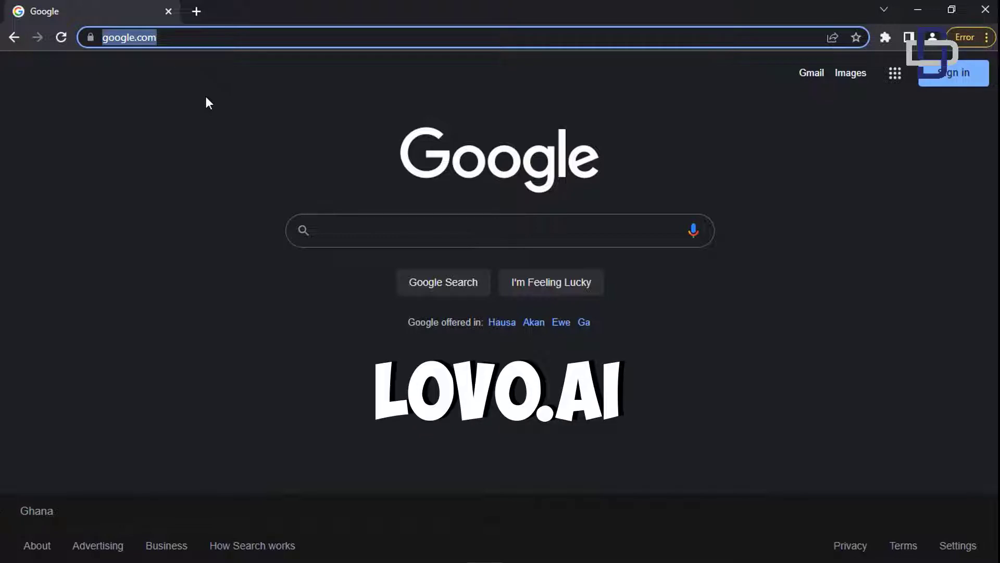
pyautogui.write('lovo.ai')
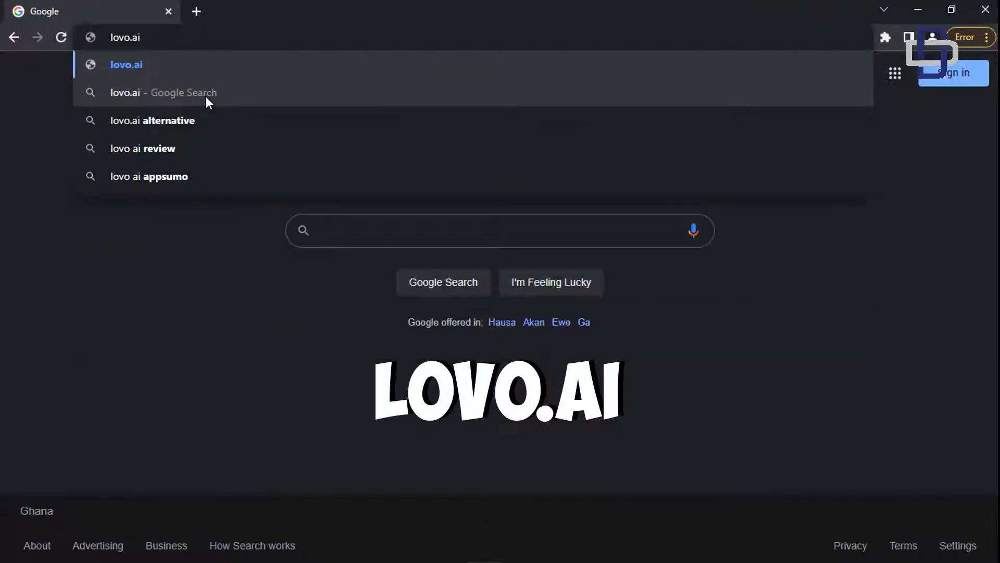
pyautogui.press('Return')
pyautogui.scroll(-5, 331, 243)
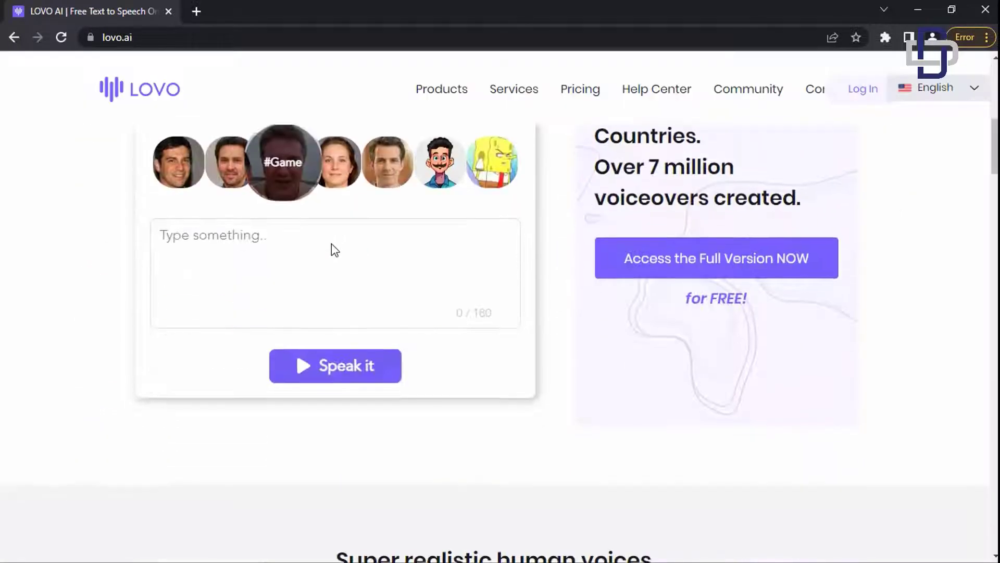
pyautogui.scroll(5, 351, 233)
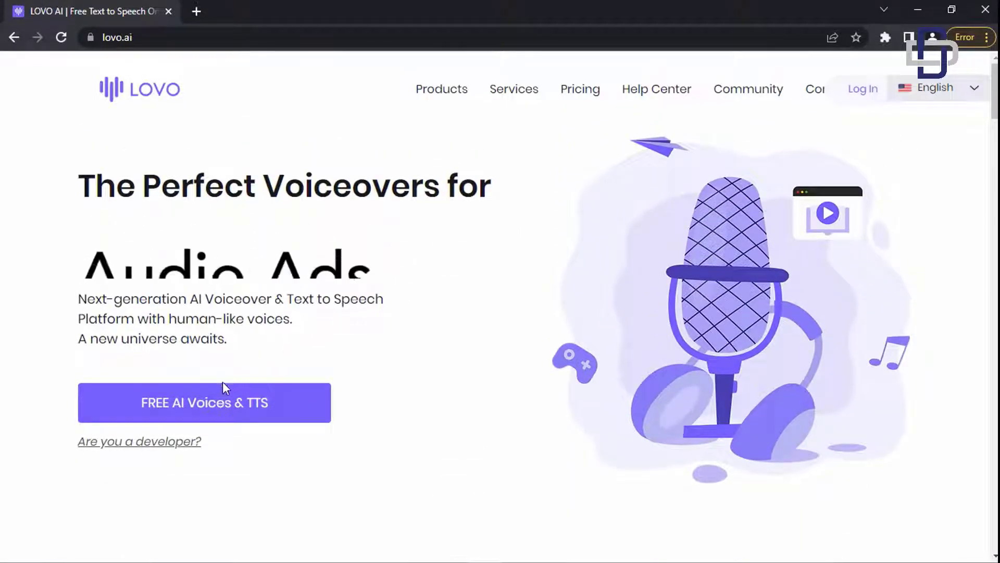
# - Choose FREE AI Voices & TTS on the homepage to reach the sign-in page
pyautogui.click(203, 392)
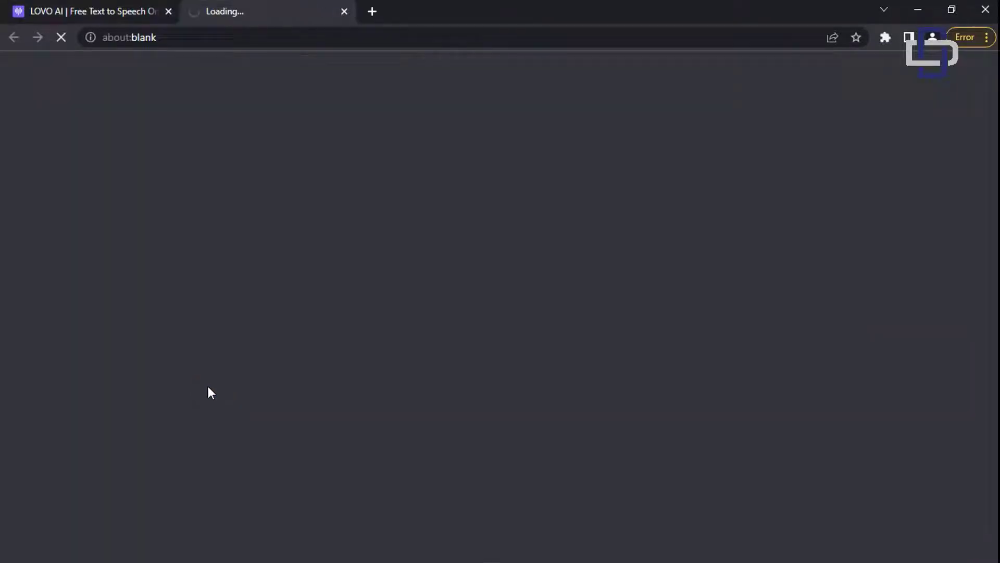
pyautogui.rightClick(160, 301)
pyautogui.click(172, 253)
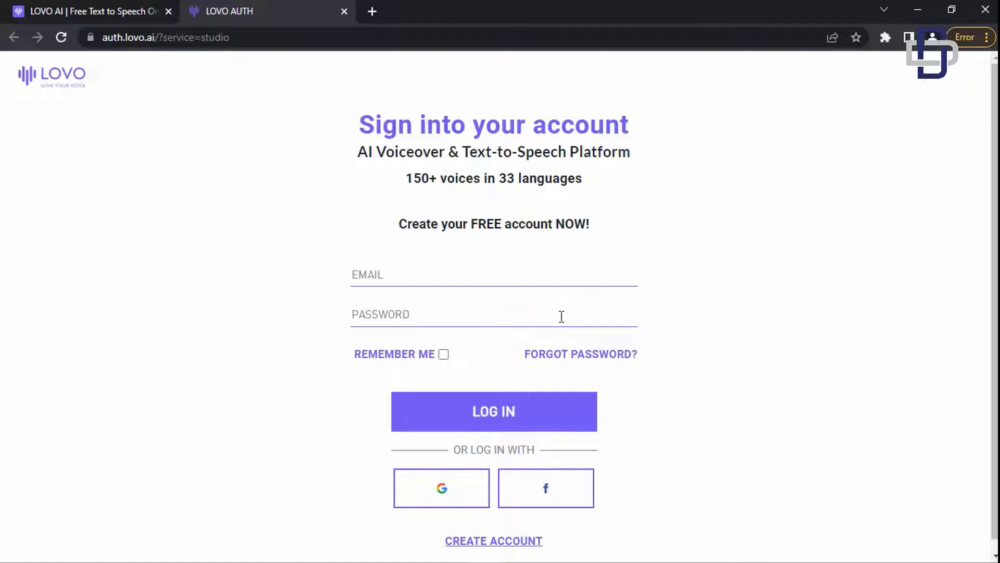
# - Enter the account email and password, correcting the email typos, and log in
pyautogui.click(458, 284)
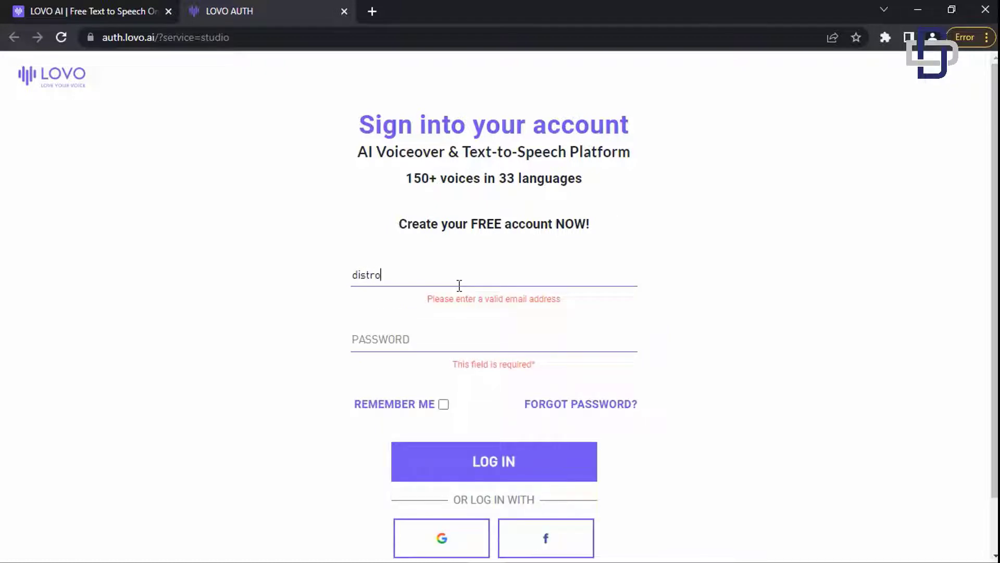
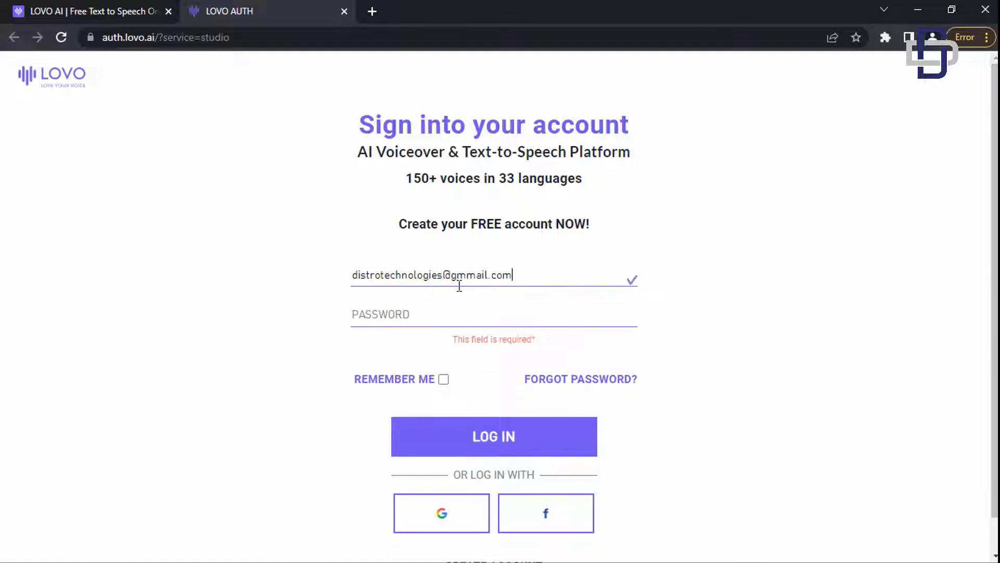
pyautogui.click(461, 273)
pyautogui.press('BackSpace')
pyautogui.write('••••••')
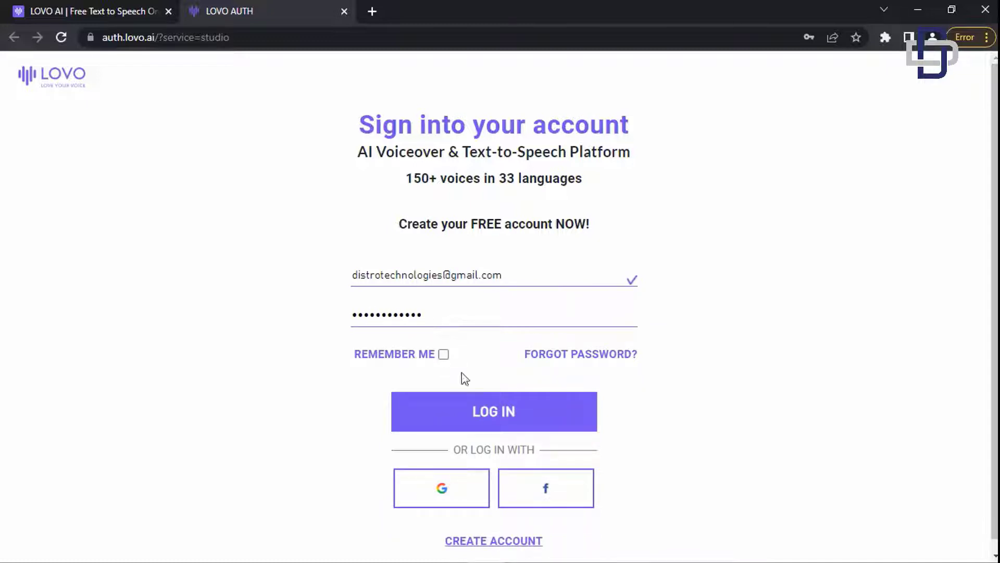
pyautogui.click(473, 397)
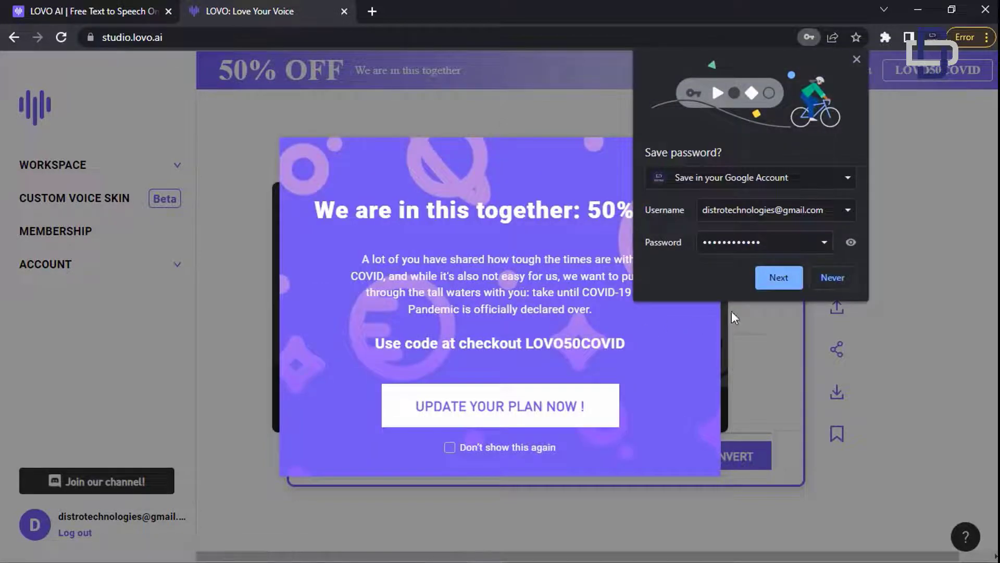
# - Decline Chrome's password save and close the 50% OFF discount popup
pyautogui.click(835, 279)
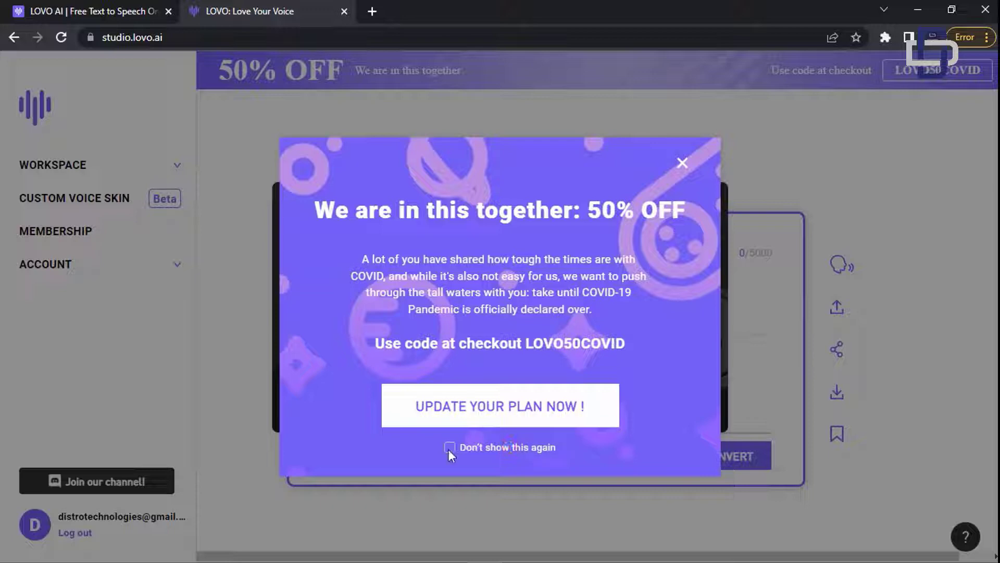
pyautogui.click(677, 162)
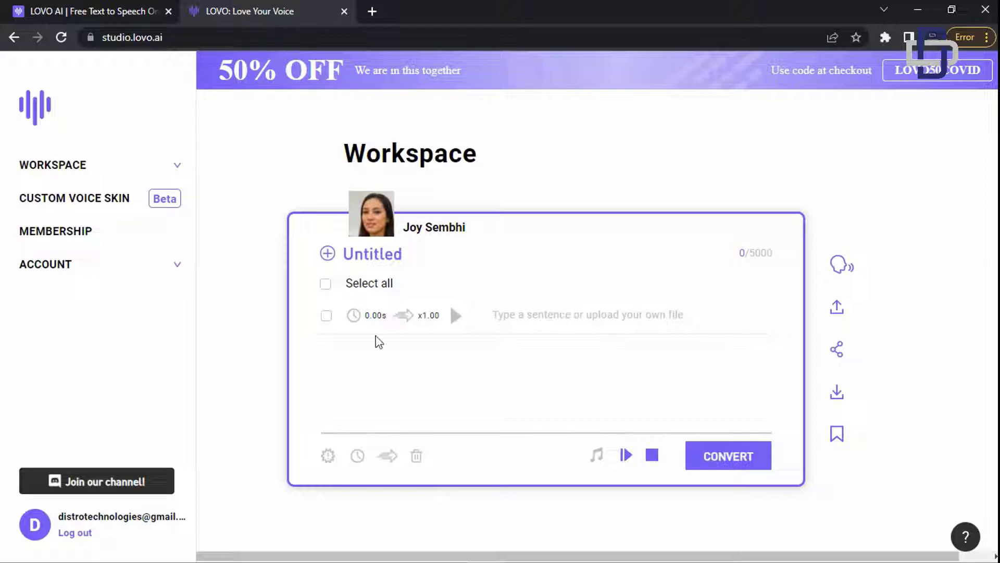
# - Open Cash cow videos.docx from the Downloads folder, then minimize File Explorer
pyautogui.moveTo(88, 549)
pyautogui.click(93, 500)
pyautogui.click(480, 220)
pyautogui.click(493, 241)
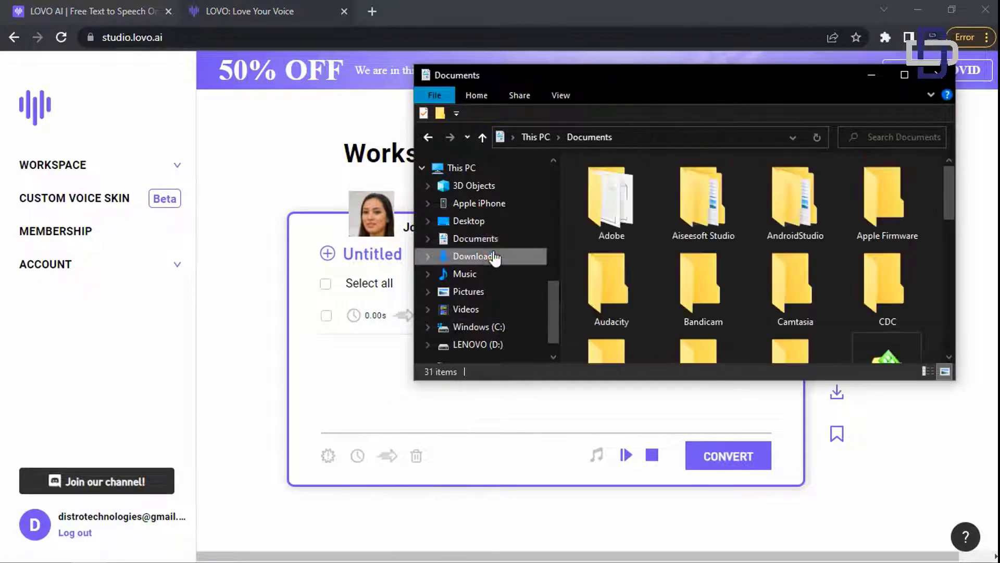
pyautogui.click(493, 257)
pyautogui.scroll(-10, 674, 227)
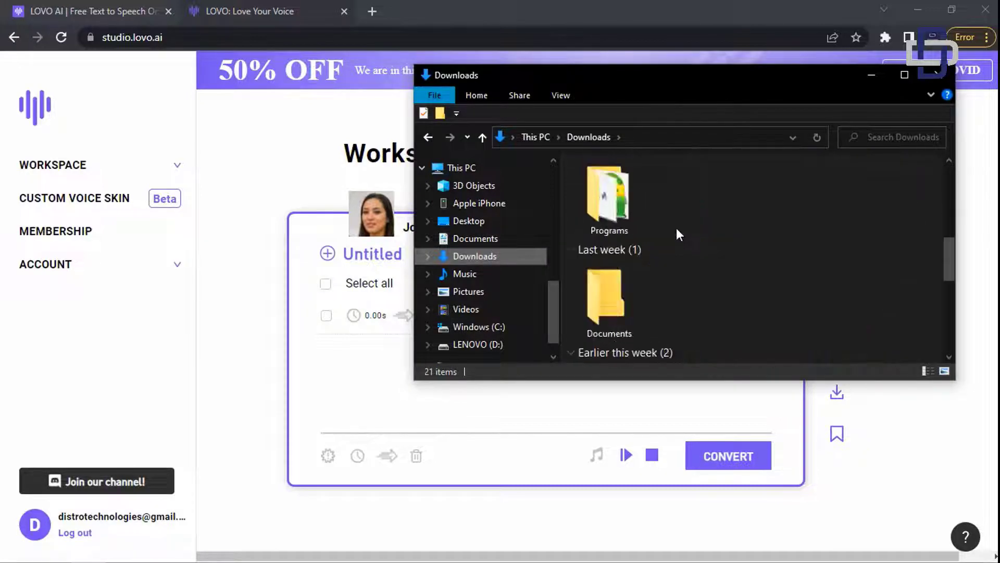
pyautogui.click(686, 194)
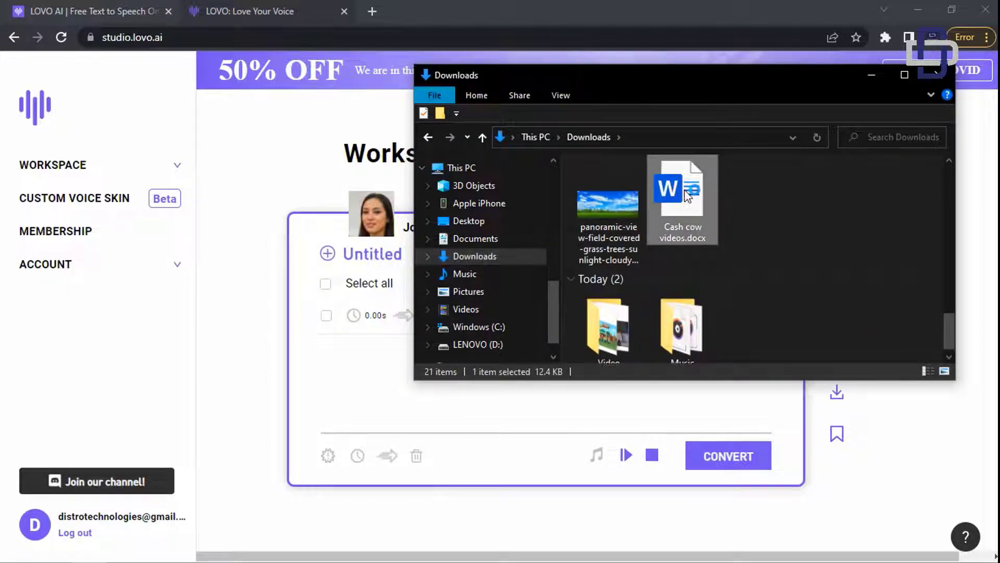
pyautogui.doubleClick(687, 193)
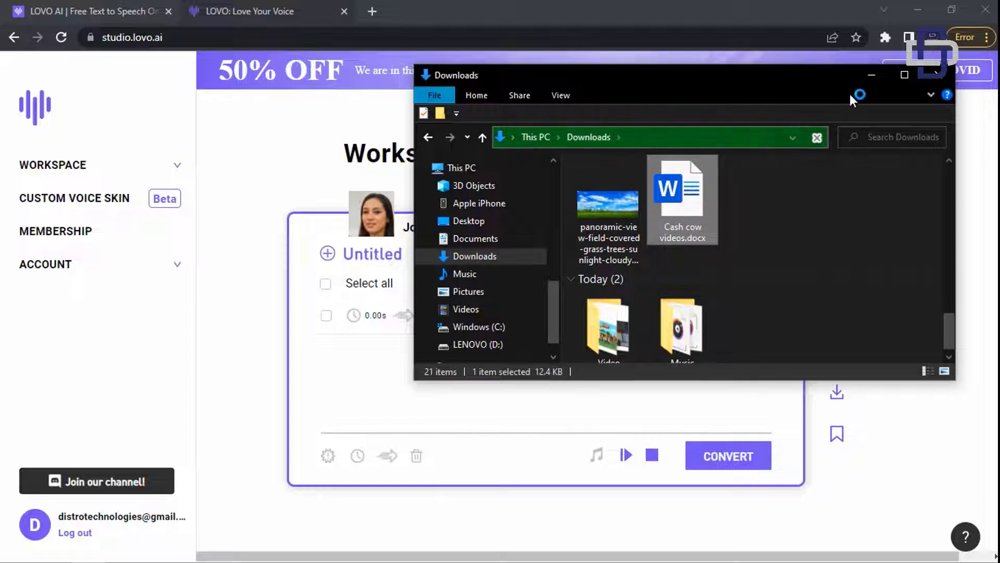
pyautogui.click(866, 75)
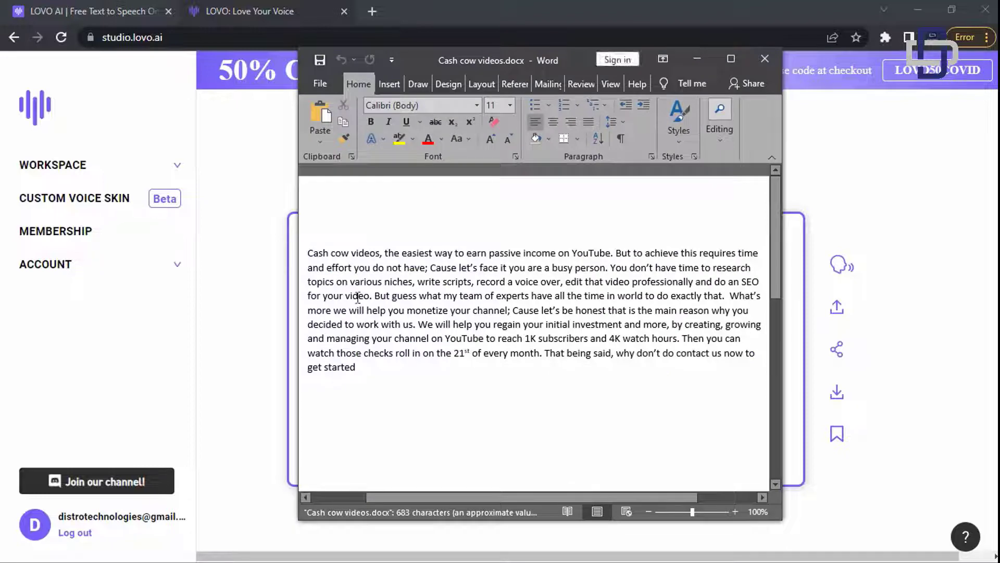
# - Select all of the Cash cow videos script in Word and minimize Word
pyautogui.hotkey('ctrl', 'a')
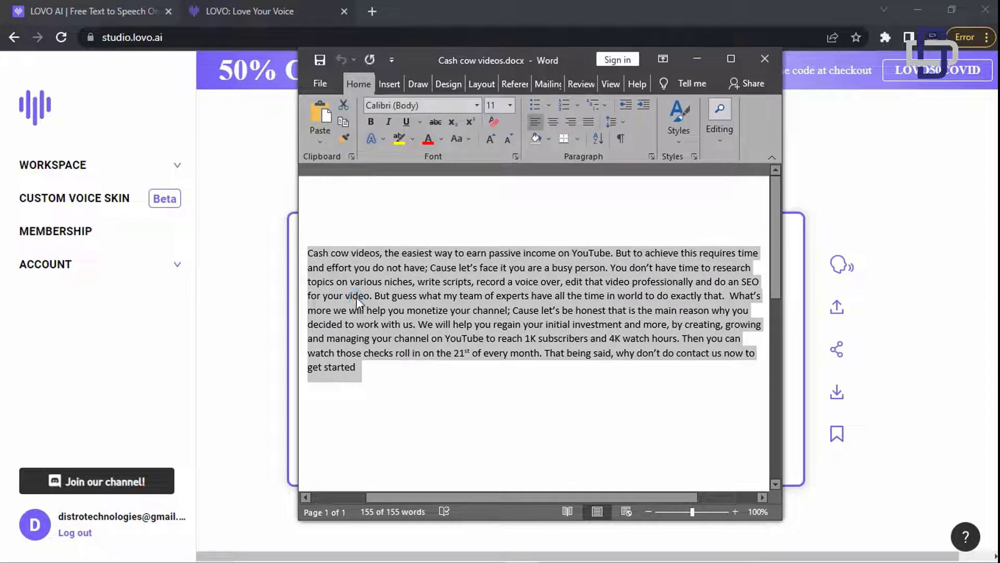
pyautogui.click(709, 55)
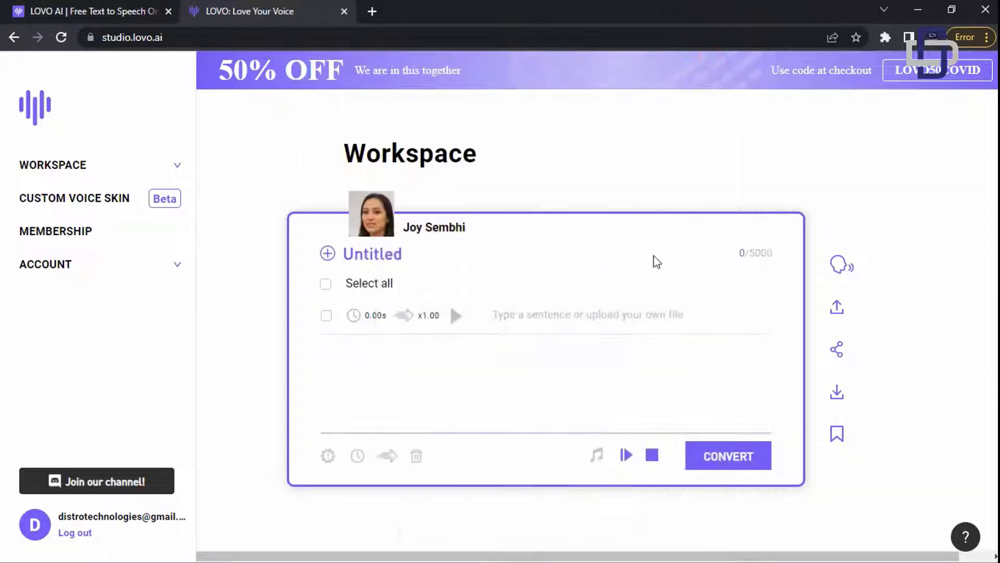
# - Paste the copied script into the empty sentence field and scroll through the resulting sentences
pyautogui.click(529, 315)
pyautogui.hotkey('ctrl', 'v')
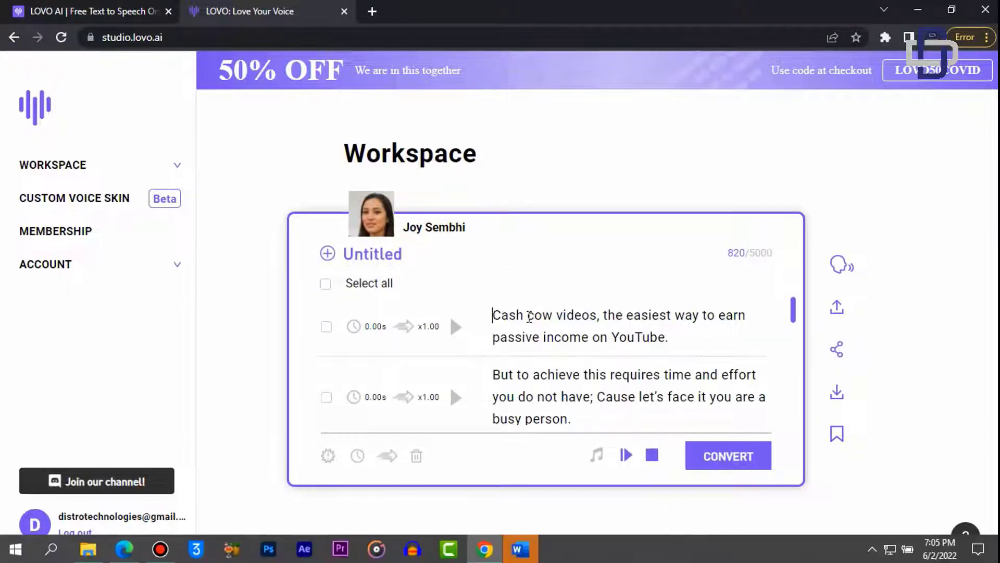
pyautogui.scroll(-10, 528, 315)
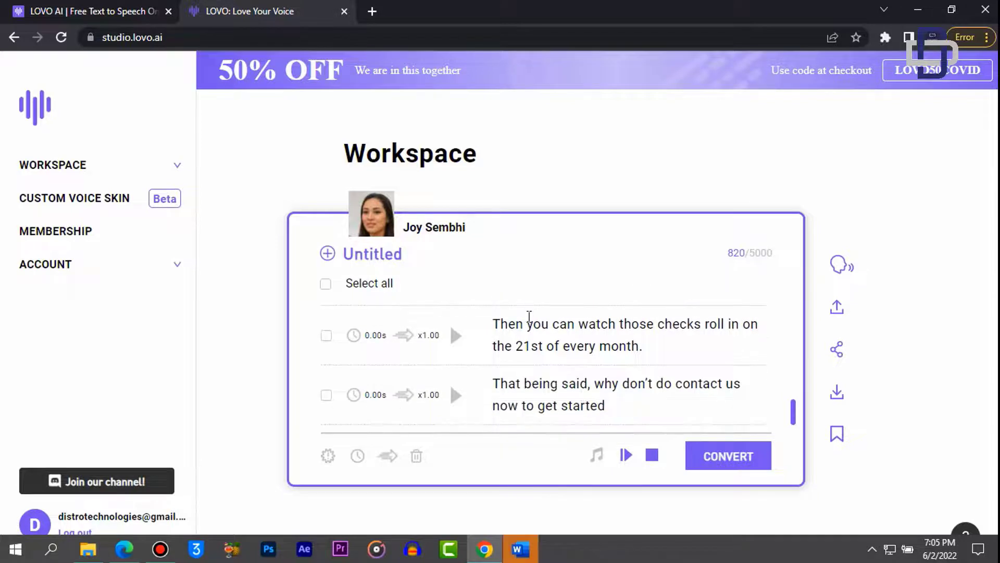
pyautogui.scroll(10, 529, 315)
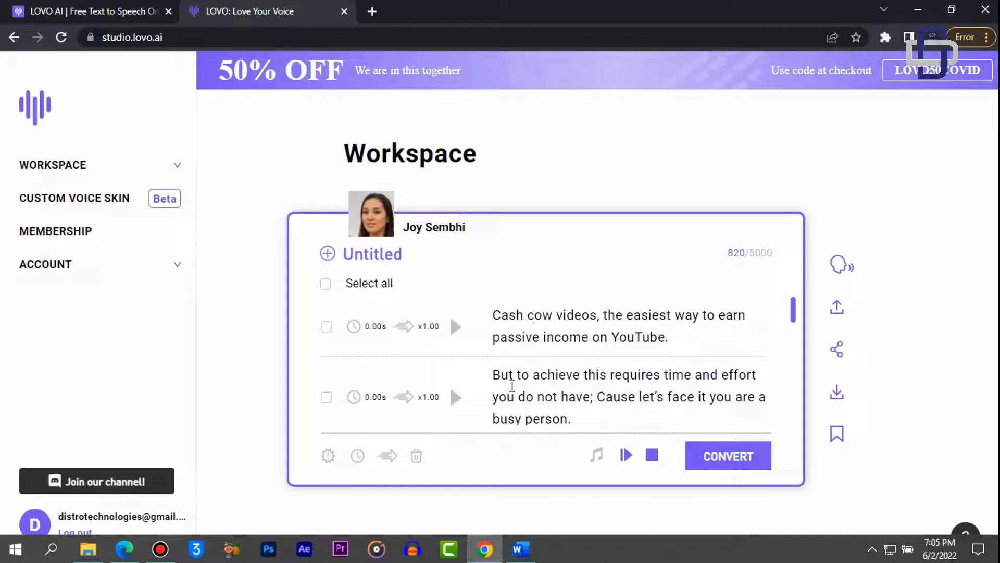
# - Open the narrator voice chooser and play the Susan Cole voice sample
pyautogui.moveTo(376, 227)
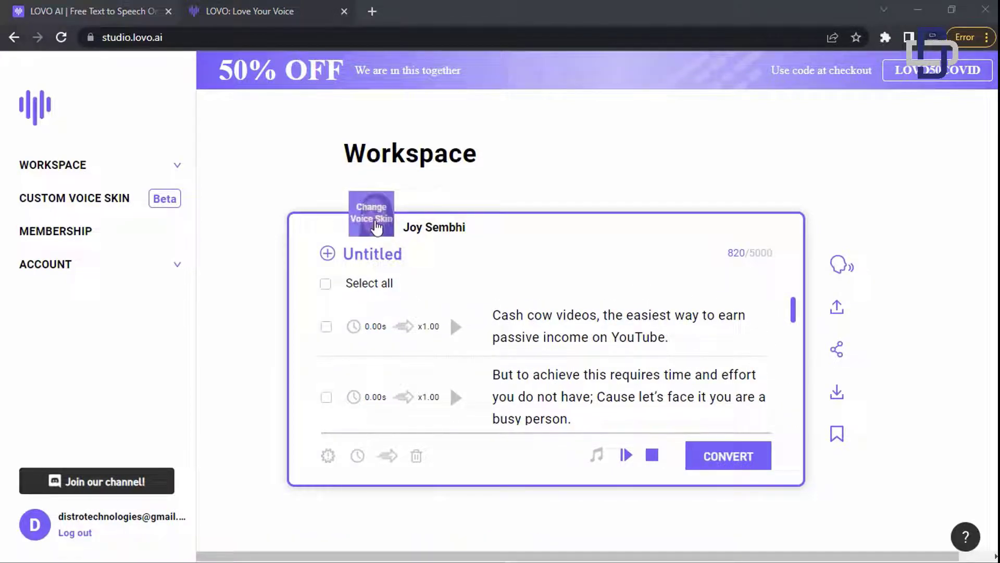
pyautogui.click(376, 228)
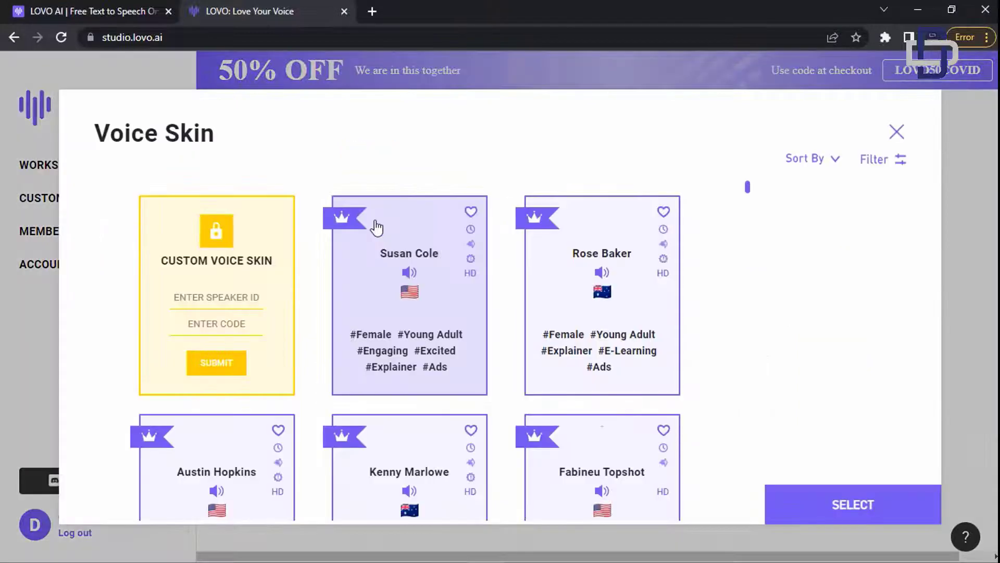
pyautogui.scroll(-1, 376, 227)
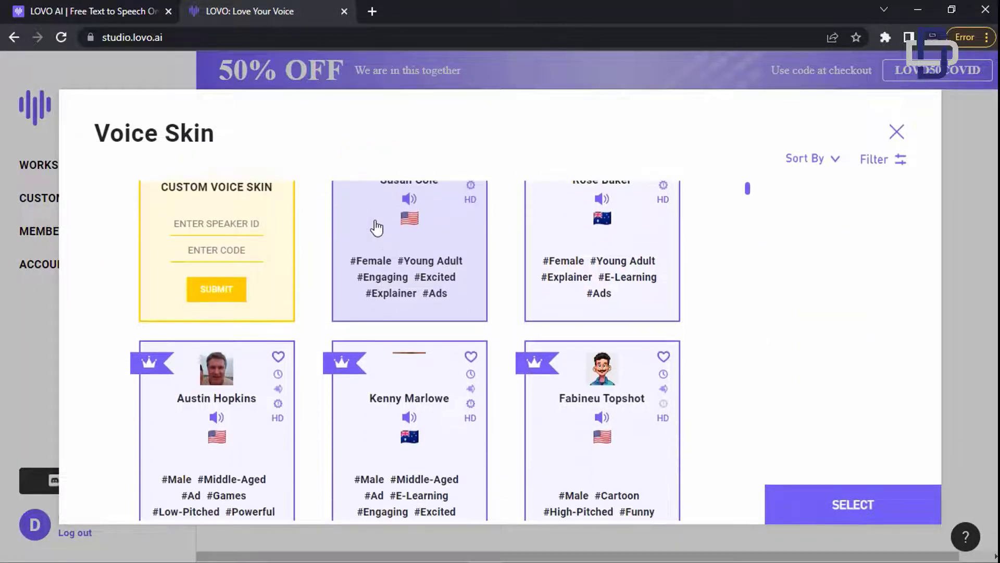
pyautogui.scroll(1, 376, 227)
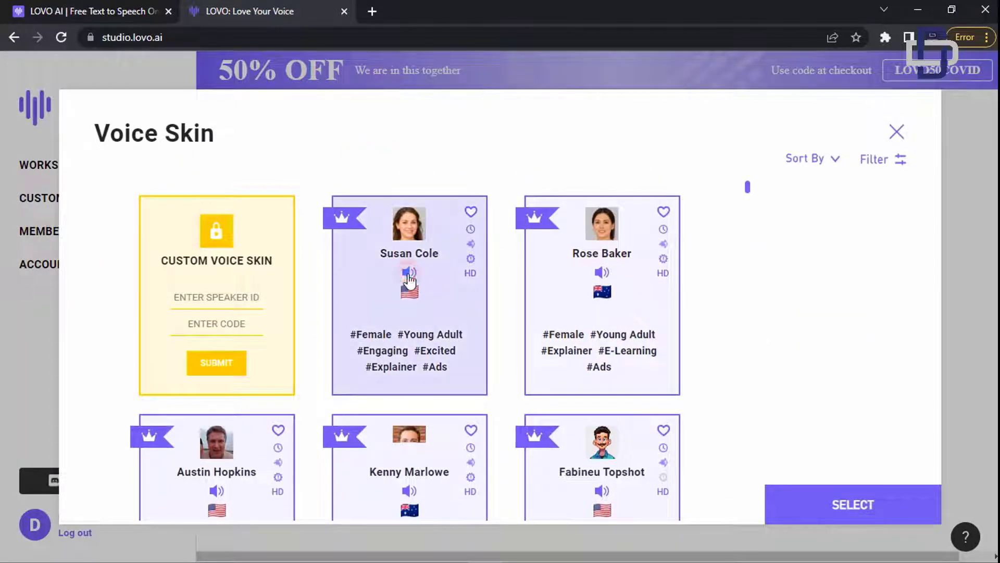
pyautogui.click(410, 272)
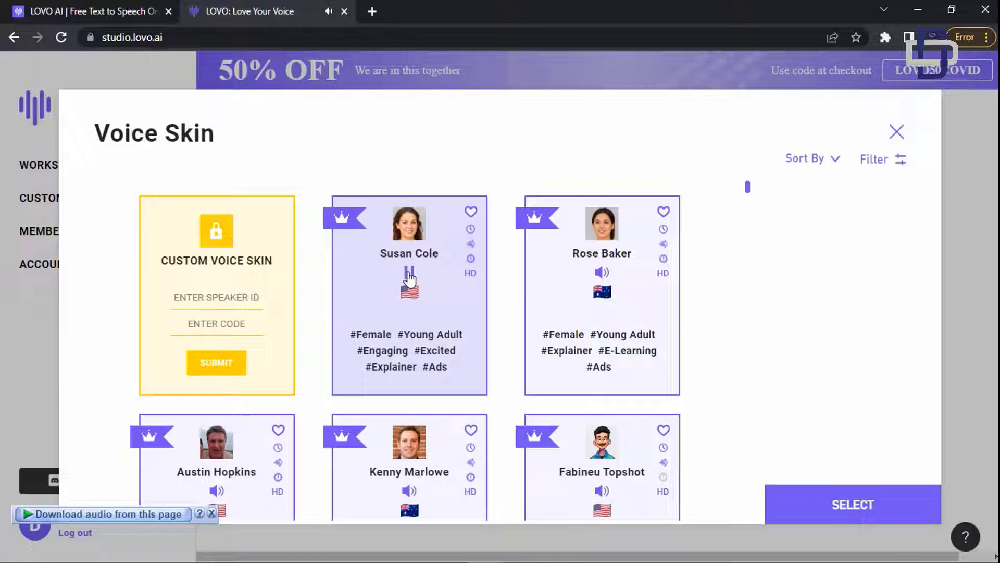
# - Play the Charlie Carter HD sample, then pick and apply that voice
pyautogui.scroll(-5, 409, 315)
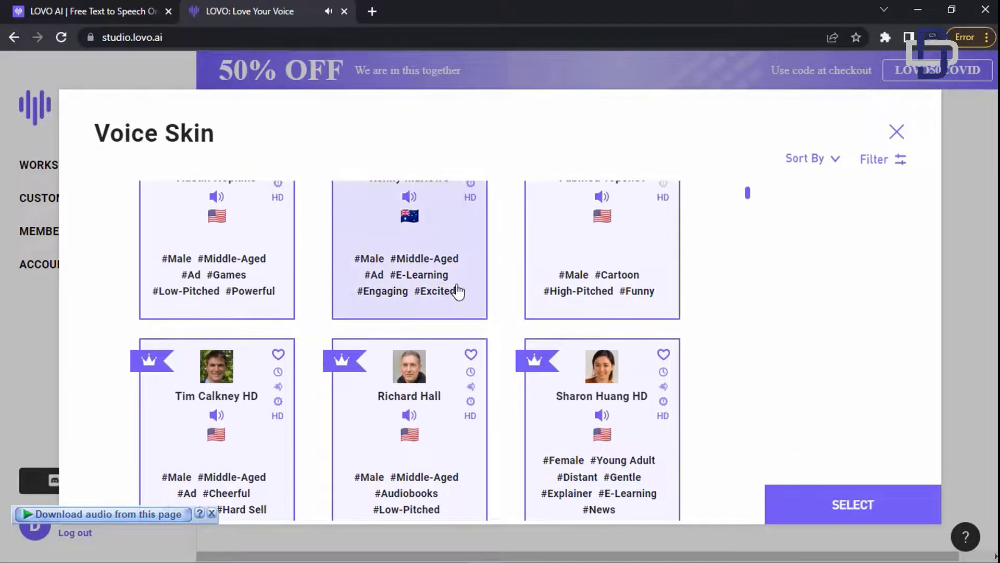
pyautogui.scroll(-4, 380, 308)
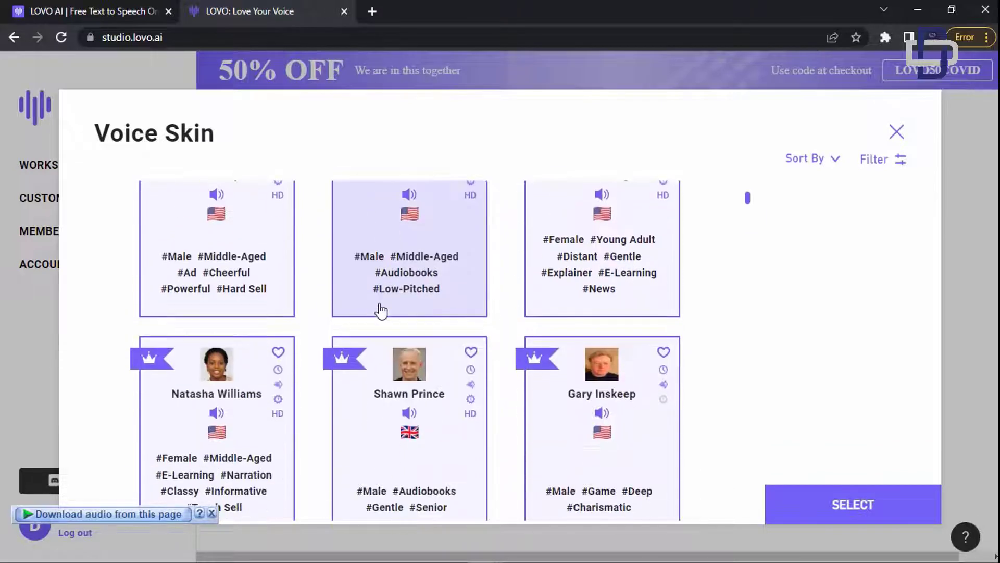
pyautogui.scroll(-6, 381, 311)
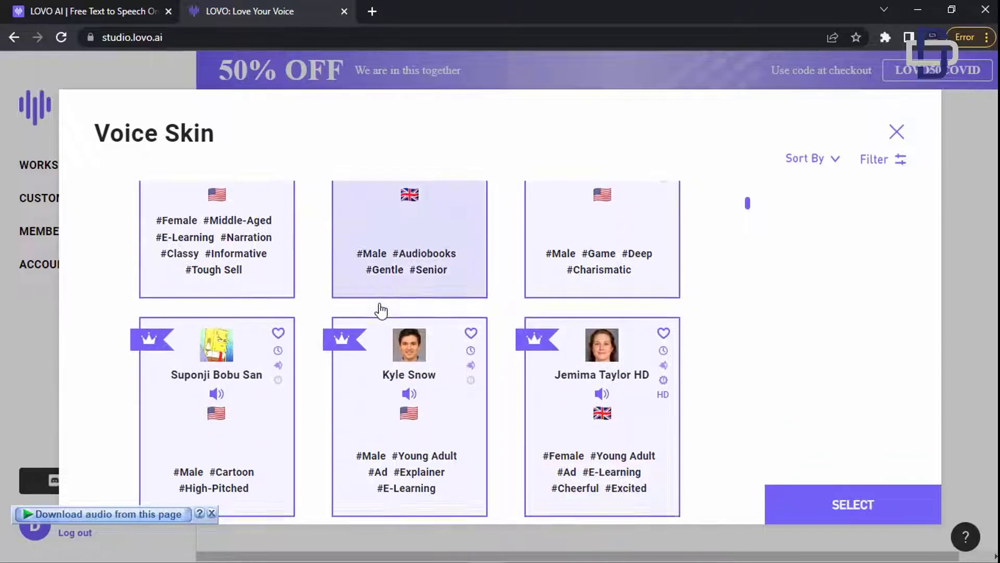
pyautogui.scroll(-1, 381, 311)
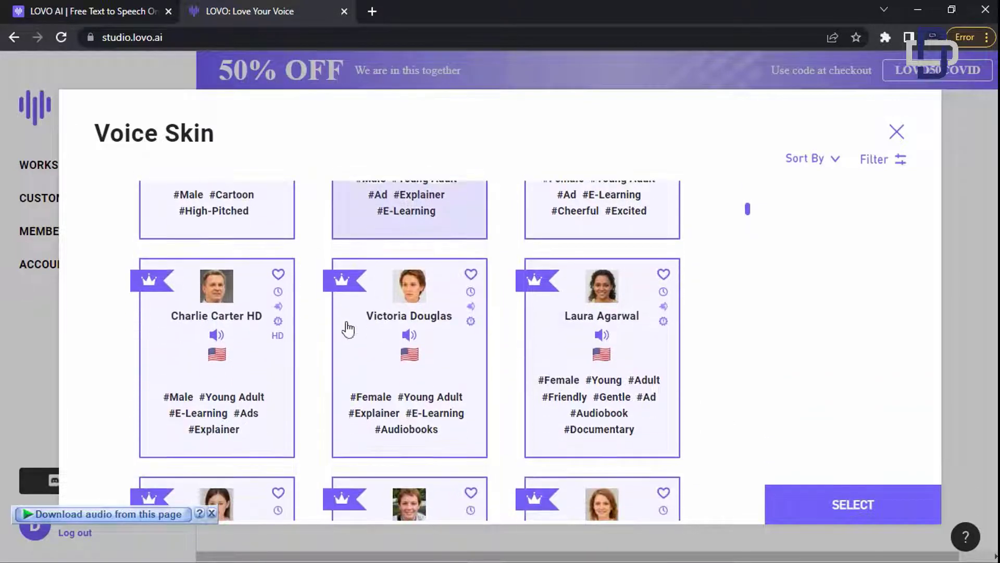
pyautogui.click(218, 336)
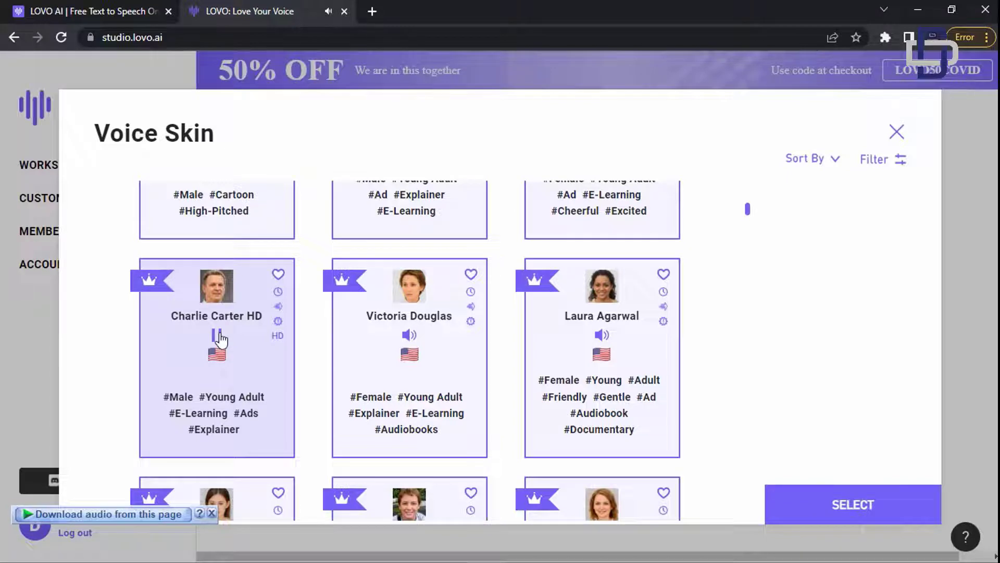
pyautogui.click(220, 338)
pyautogui.click(838, 508)
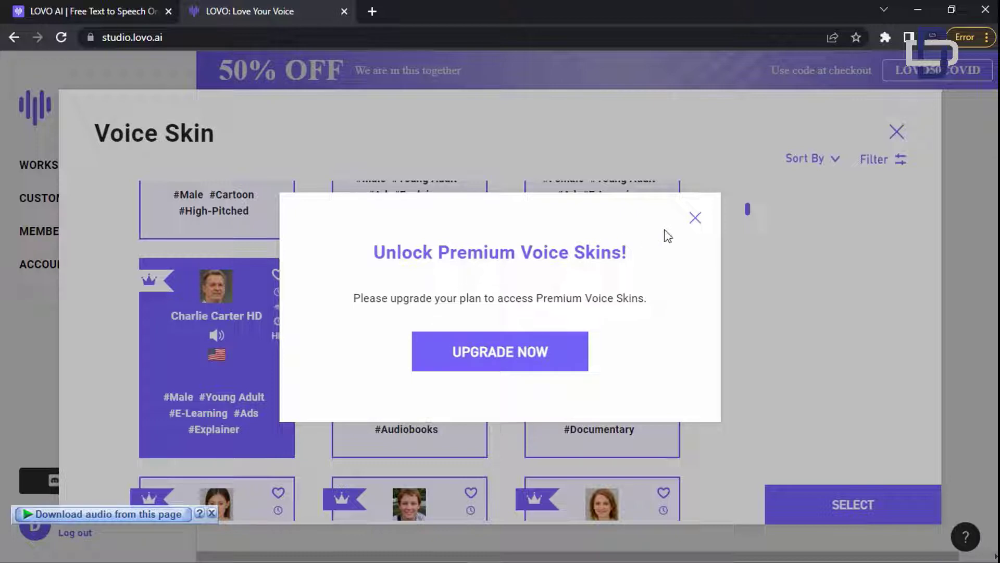
# - Close the Unlock Premium Voice Skins prompt and scroll through the Voice Skin cards
pyautogui.click(695, 218)
pyautogui.scroll(1, 264, 341)
pyautogui.scroll(3, 271, 342)
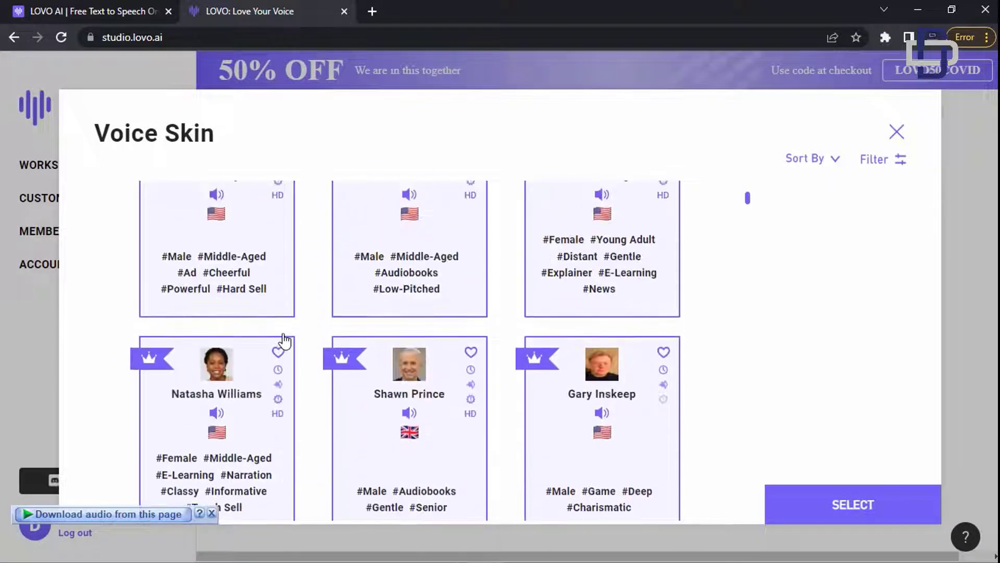
pyautogui.scroll(5, 285, 338)
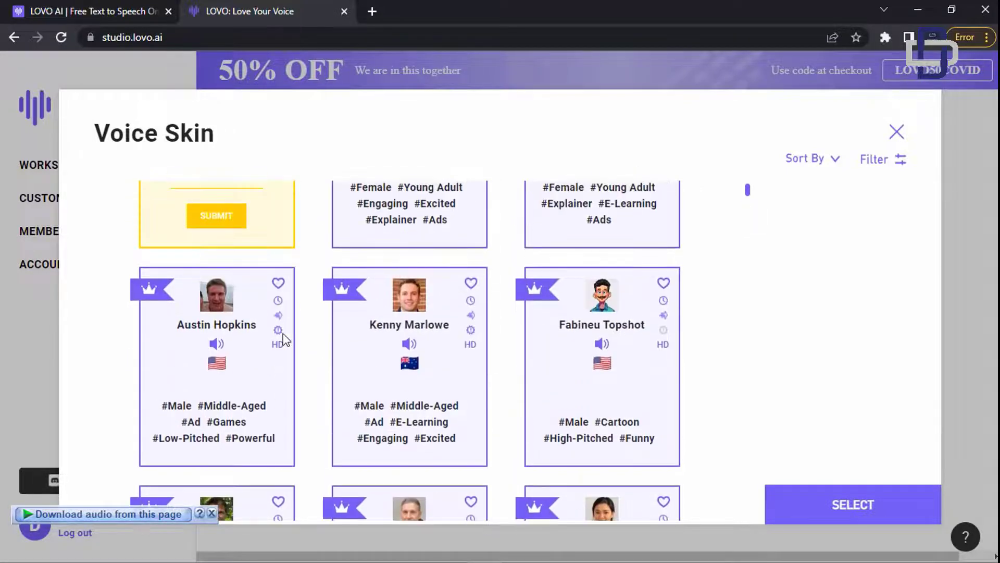
pyautogui.scroll(2, 285, 340)
pyautogui.scroll(-8, 285, 339)
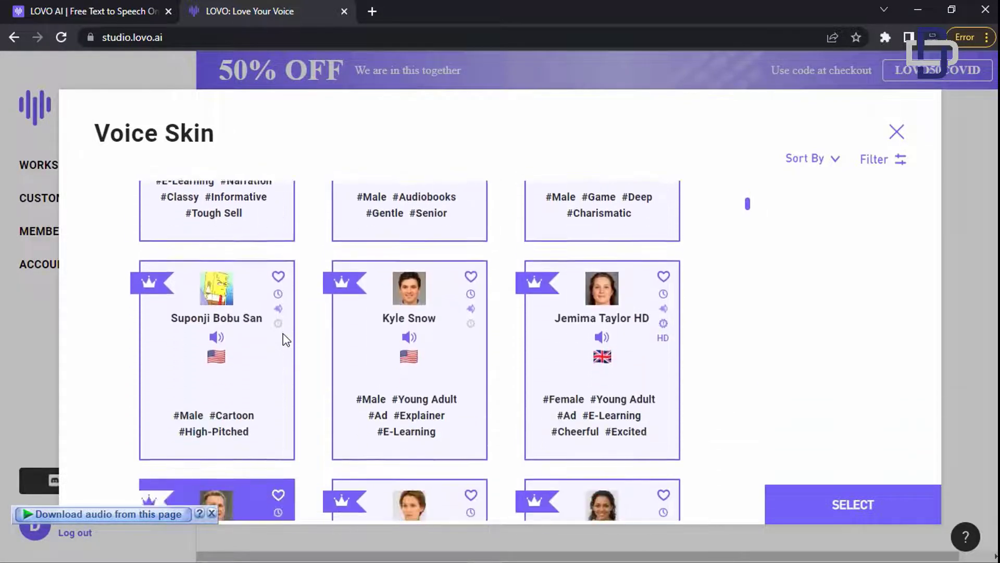
pyautogui.scroll(-5, 286, 340)
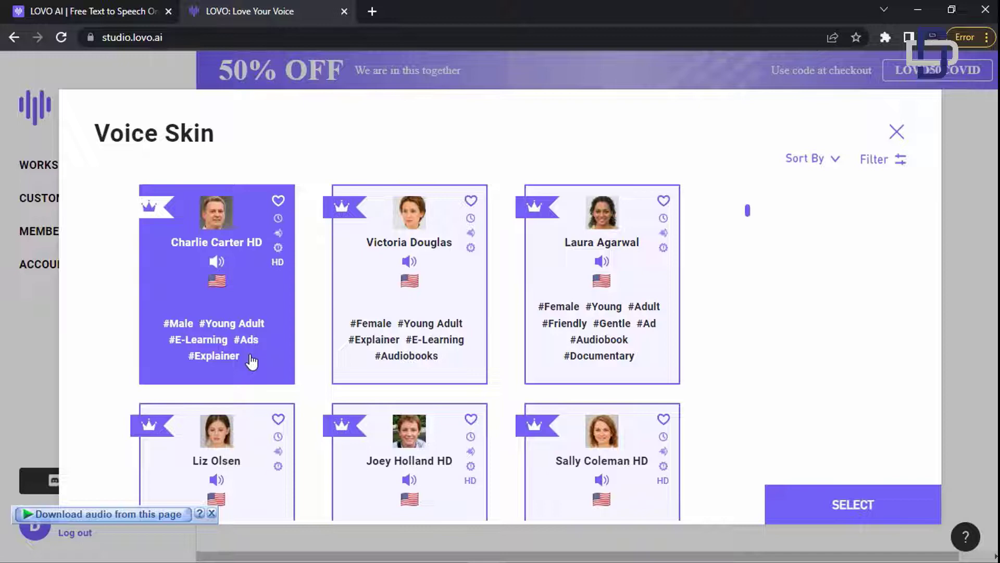
# - Leave the voice chooser unchanged, select every sentence and convert them to speech
pyautogui.press('Escape')
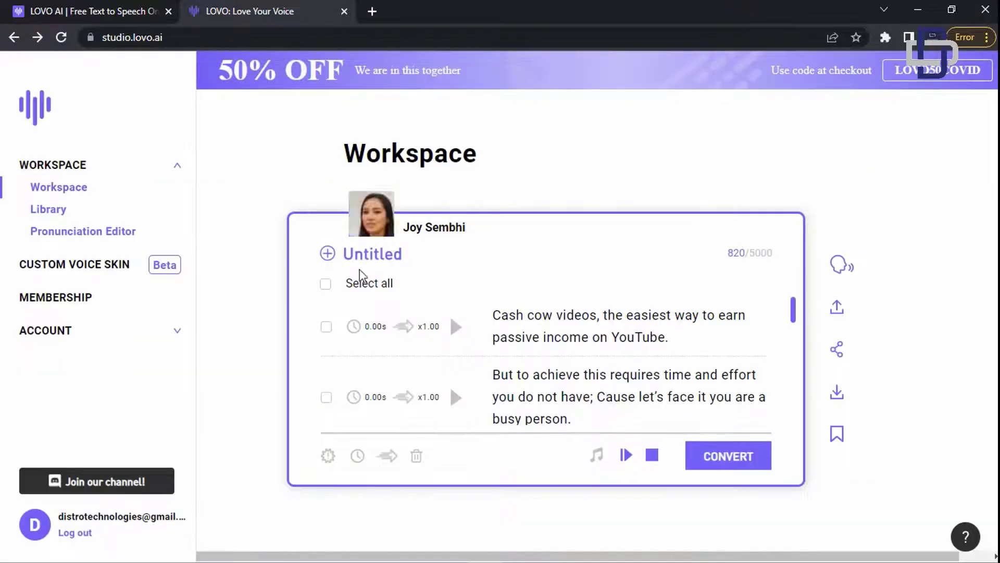
pyautogui.click(327, 284)
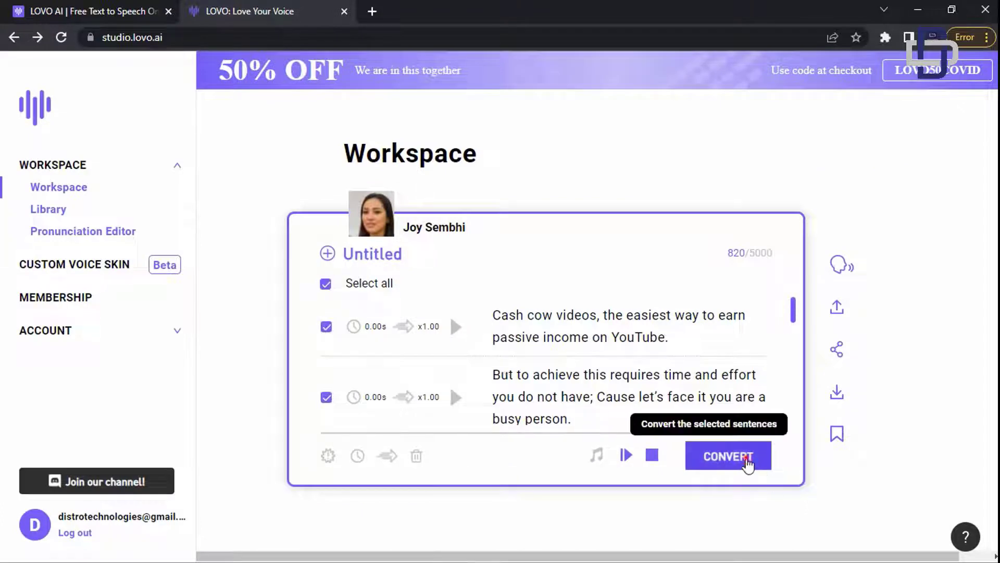
pyautogui.click(752, 459)
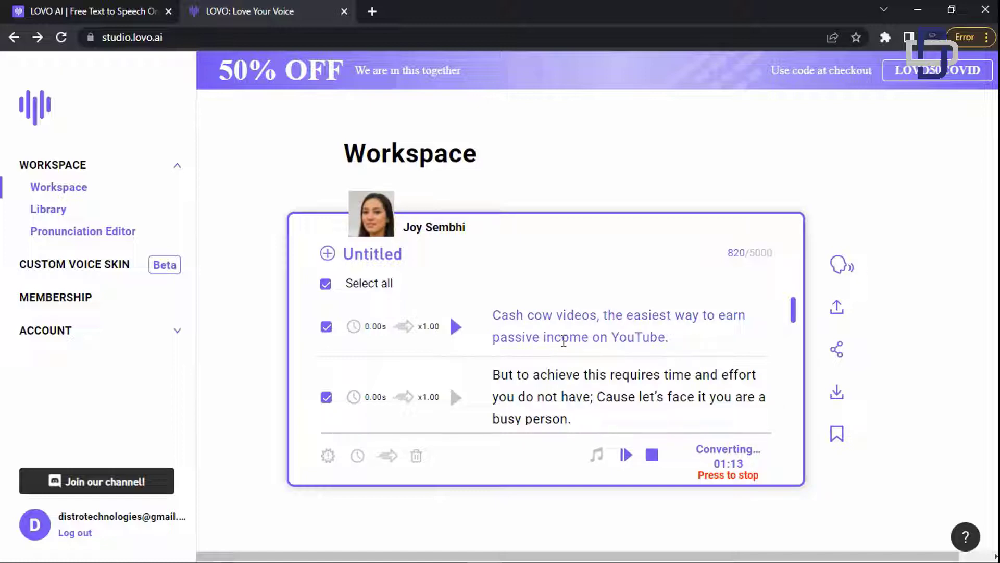
# - Play the converted voiceover, stop it, and place the cursor after 'YouTube.'
pyautogui.click(625, 458)
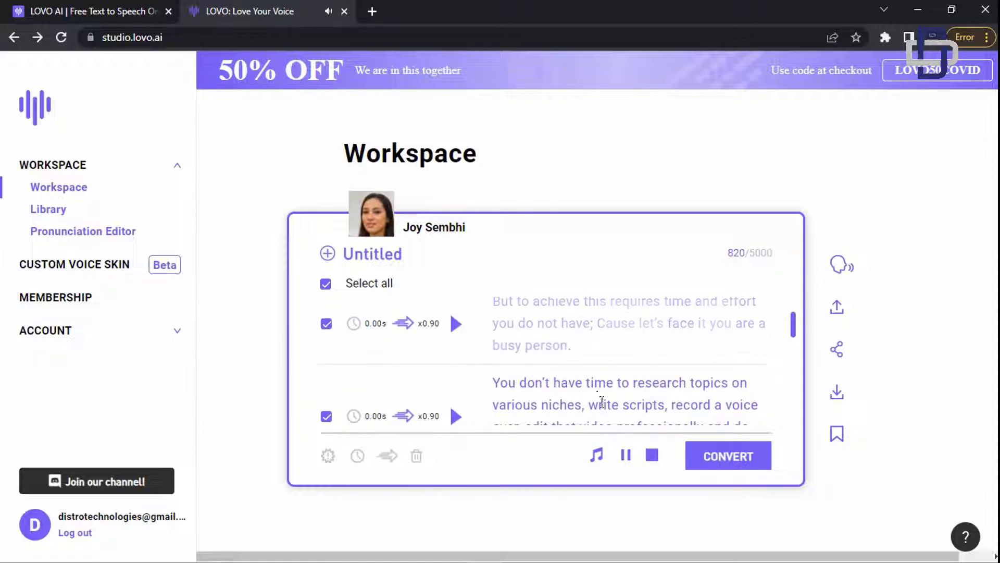
pyautogui.click(626, 464)
pyautogui.scroll(2, 495, 369)
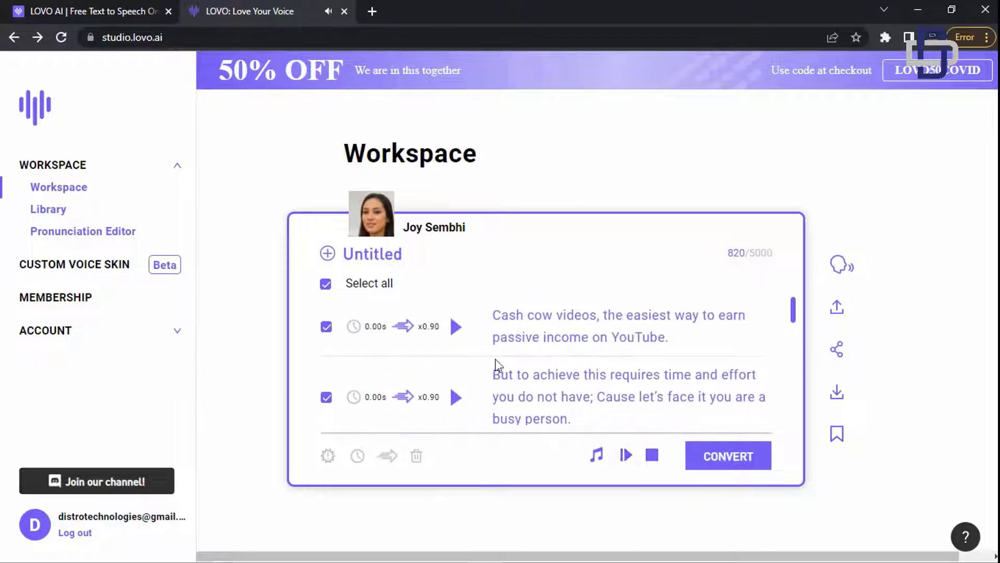
pyautogui.click(652, 334)
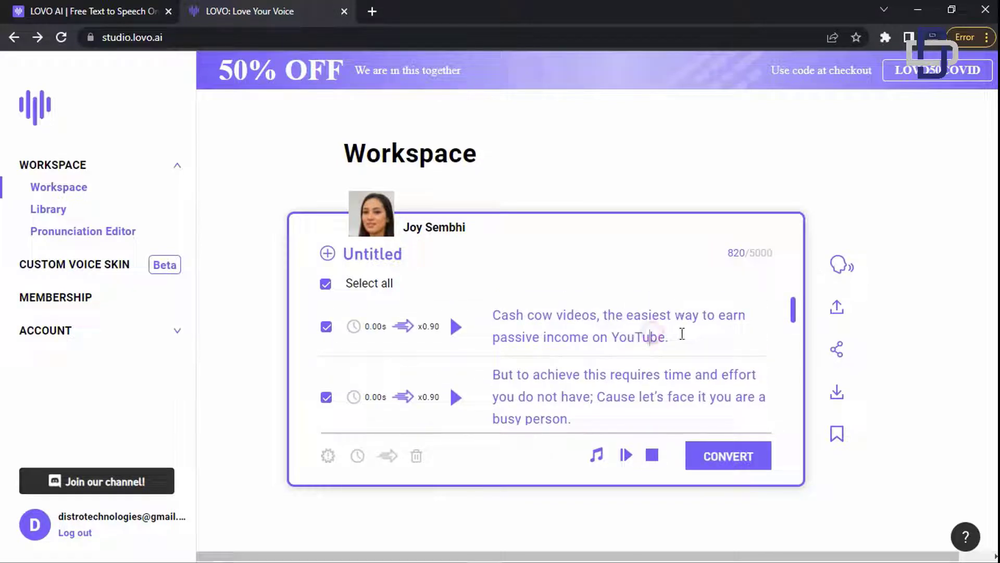
# - Request a download, highlight the '3 downloads' left text, then close the notice without downloading
pyautogui.click(853, 394)
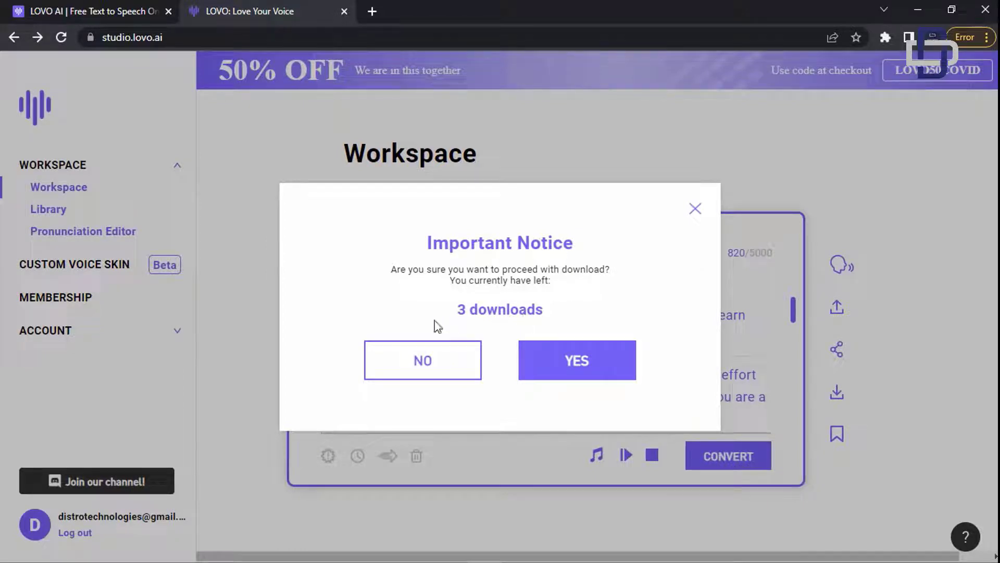
pyautogui.moveTo(441, 309); pyautogui.dragTo(553, 315)
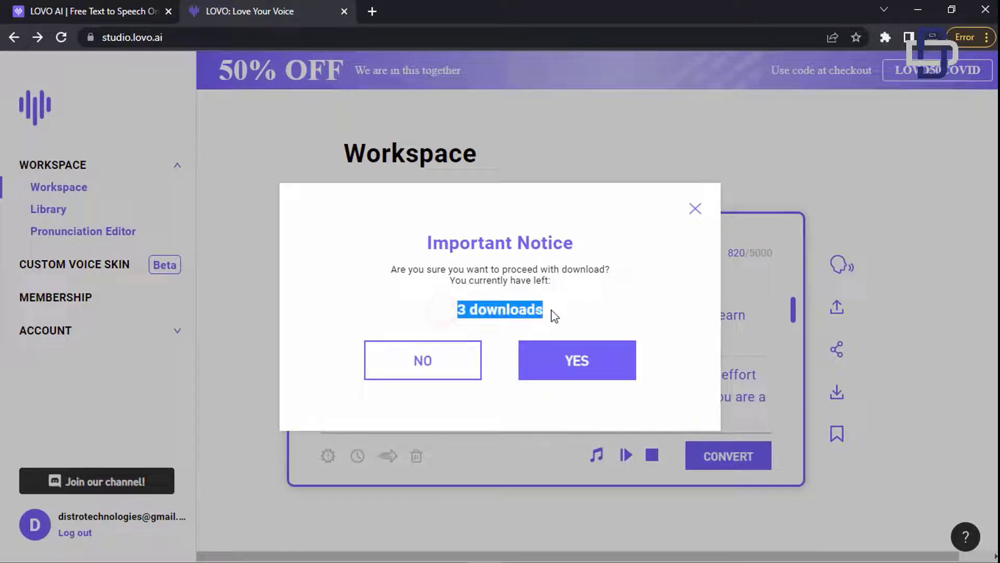
pyautogui.click(483, 310)
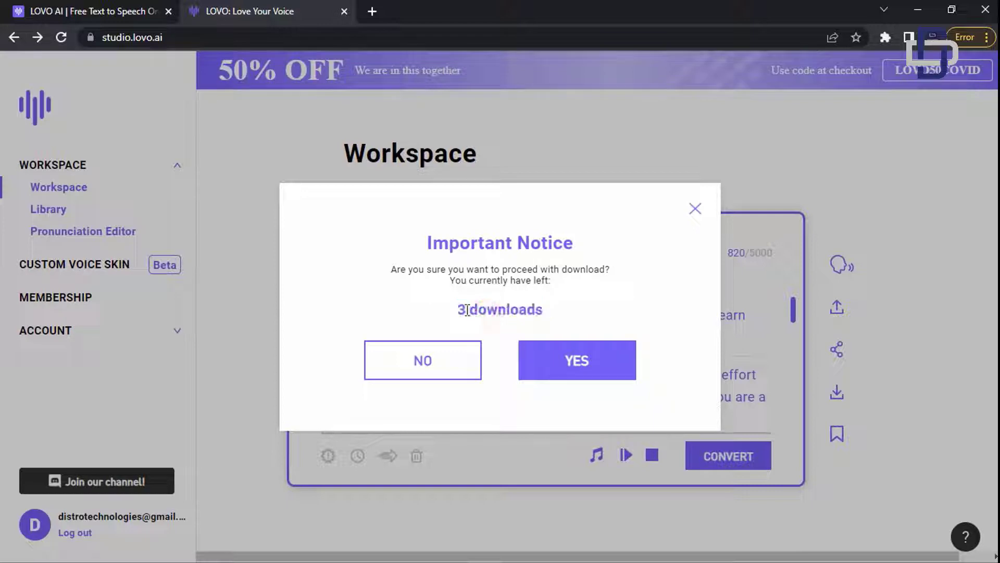
pyautogui.moveTo(443, 310); pyautogui.dragTo(553, 315)
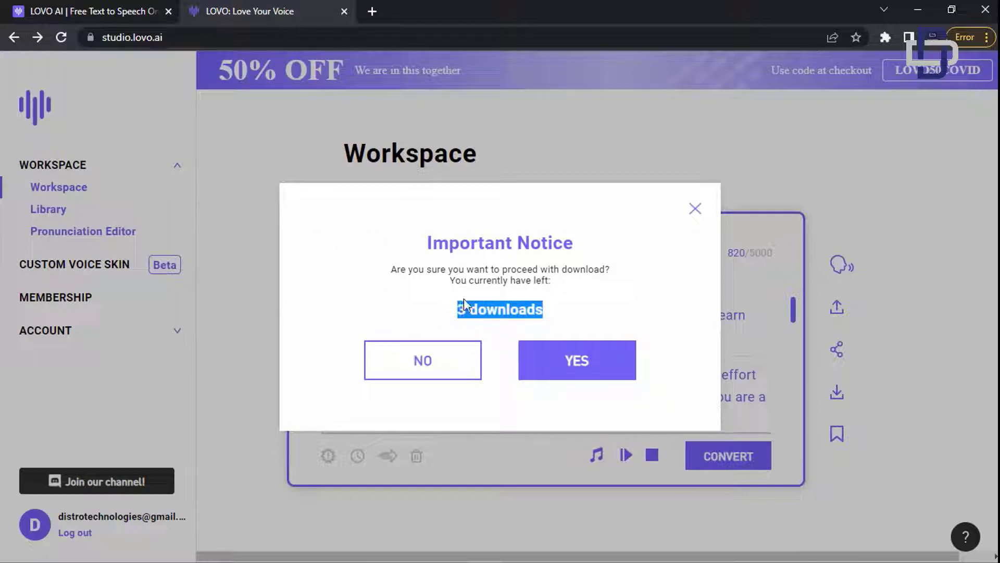
pyautogui.click(695, 210)
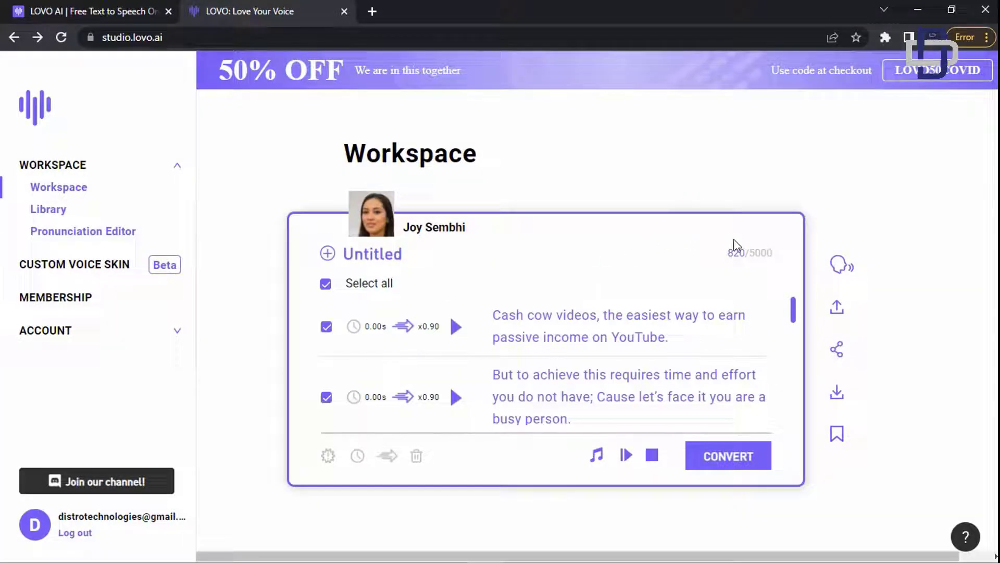
# - Search Google for 'chrome audio capture' in a new tab and open the extension's Web Store page
pyautogui.click(371, 12)
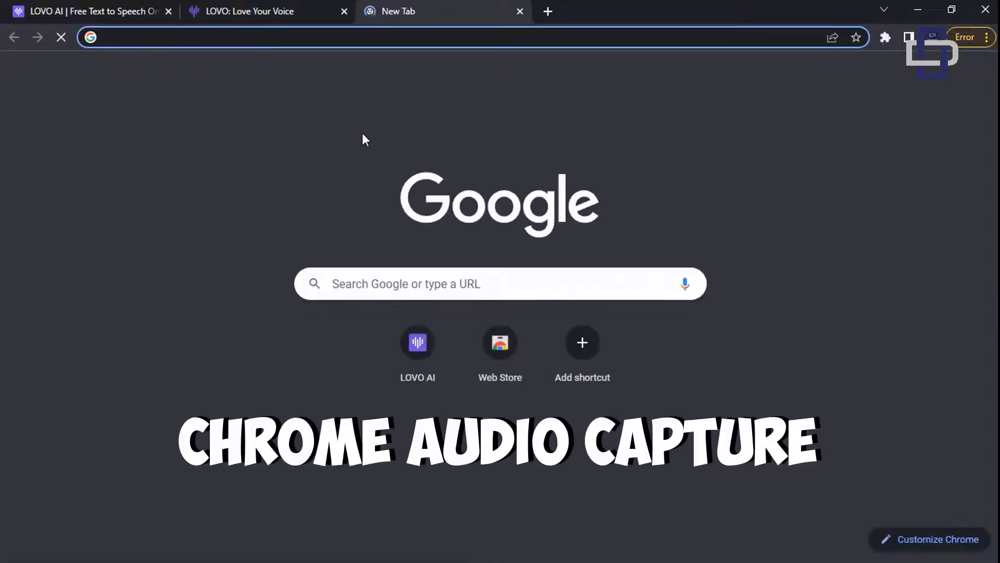
pyautogui.write('chro')
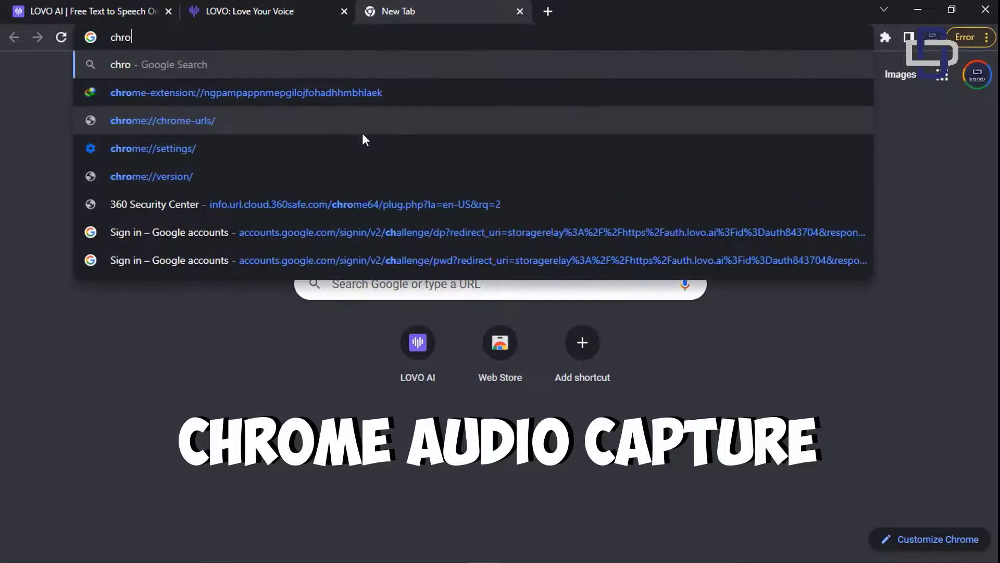
pyautogui.write('me au')
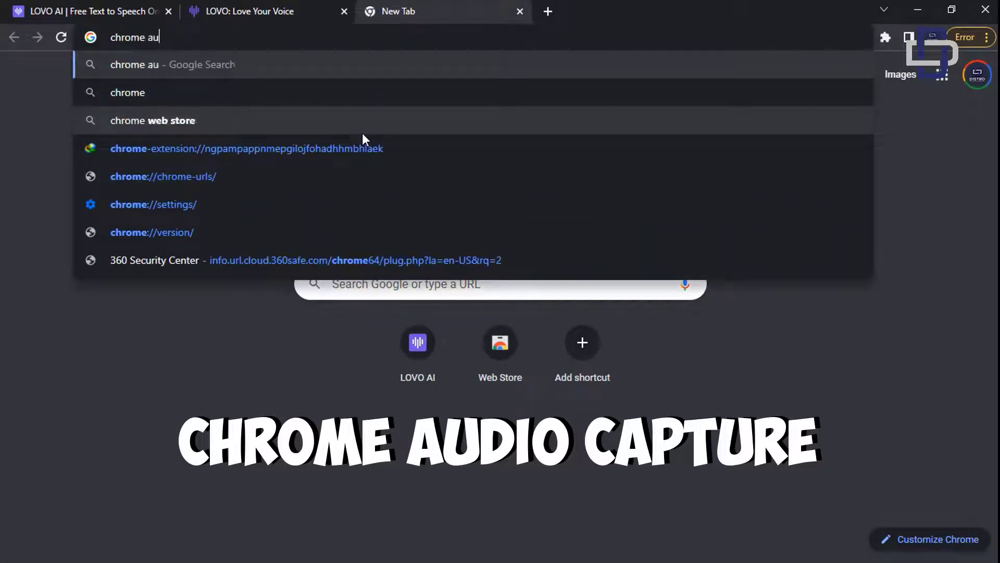
pyautogui.write('dio captu')
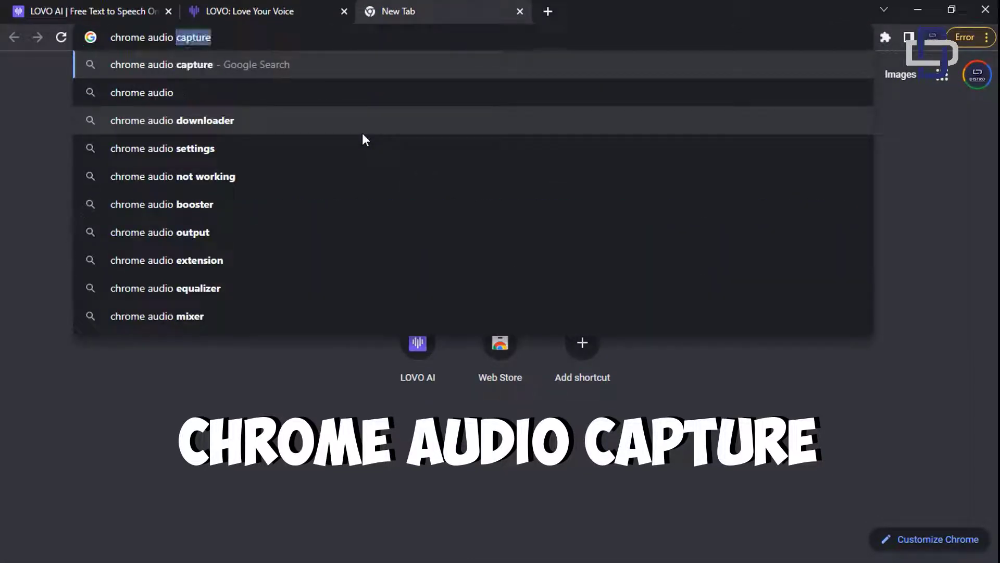
pyautogui.write('re')
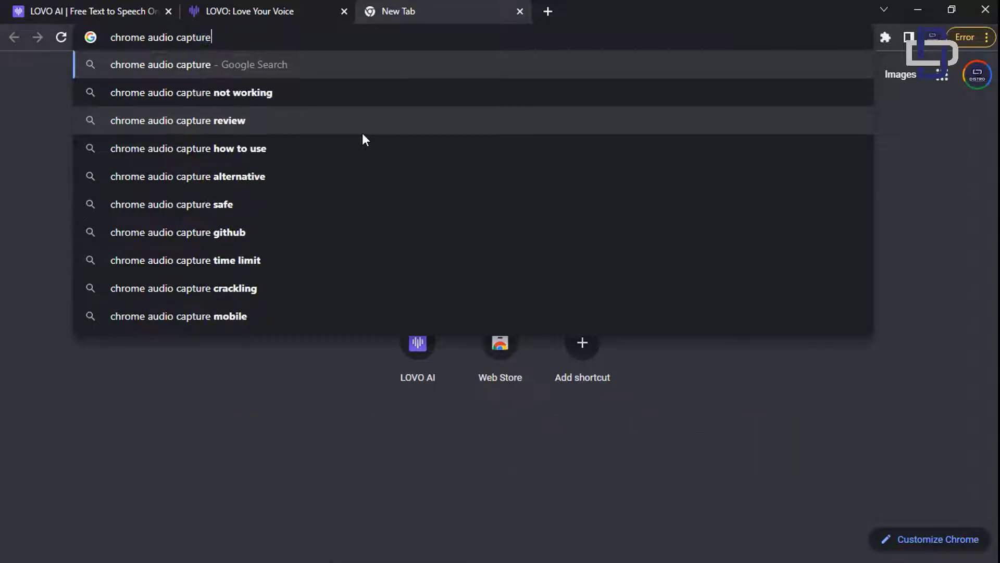
pyautogui.press('Return')
pyautogui.scroll(-4, 312, 209)
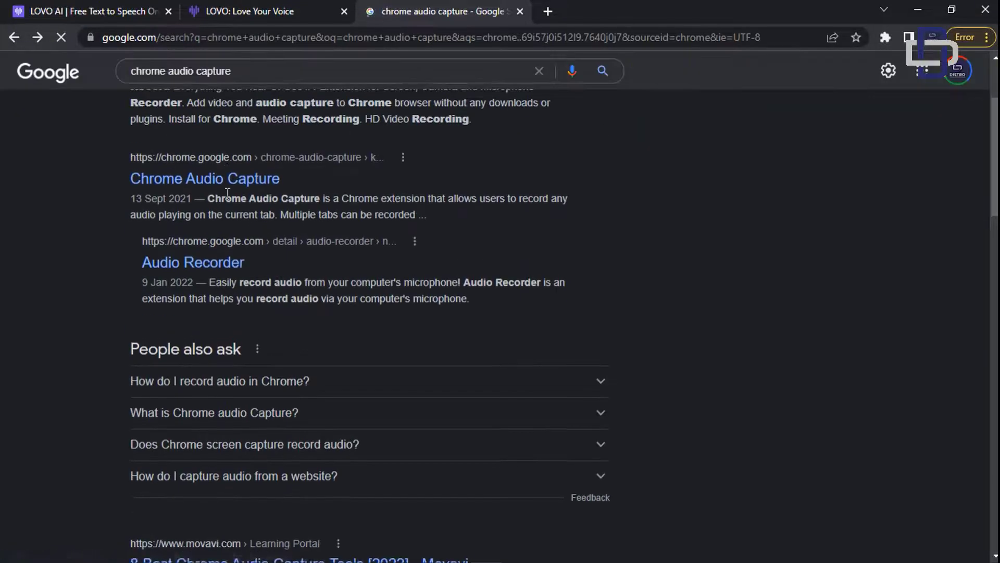
pyautogui.scroll(-5, 238, 233)
pyautogui.scroll(3, 230, 227)
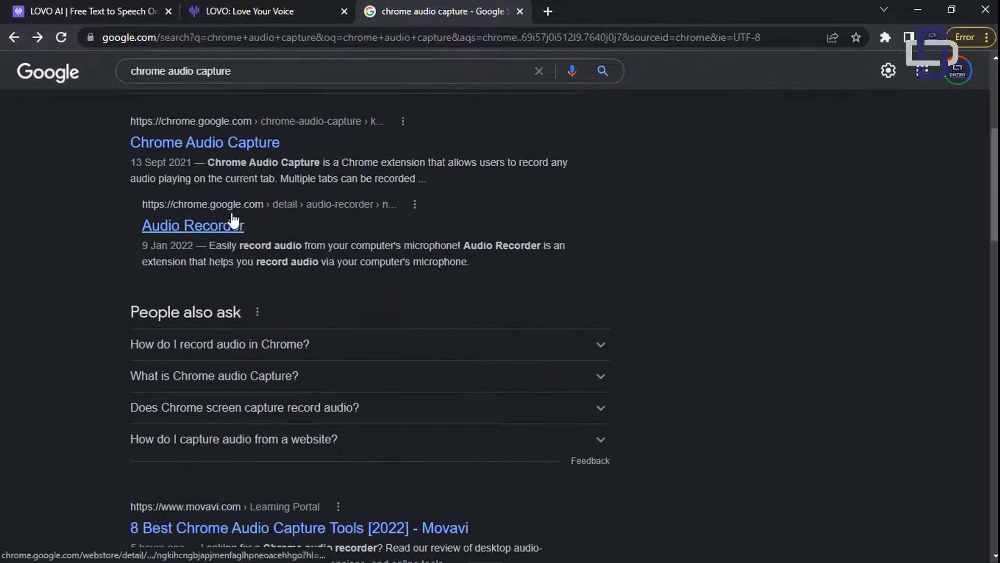
pyautogui.click(217, 152)
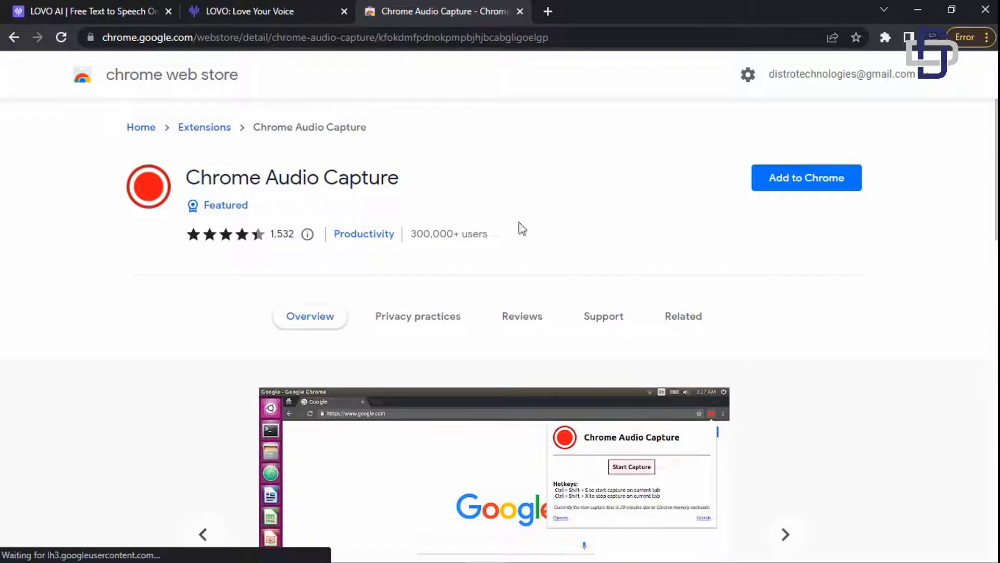
# - Add the Chrome Audio Capture extension to Chrome, then return to the LOVO workspace tab
pyautogui.click(805, 179)
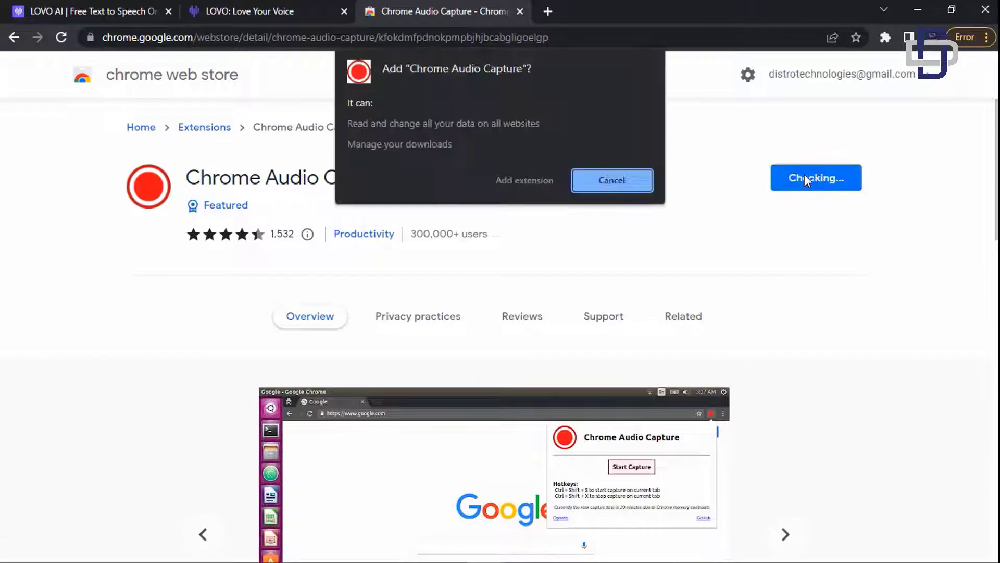
pyautogui.click(537, 182)
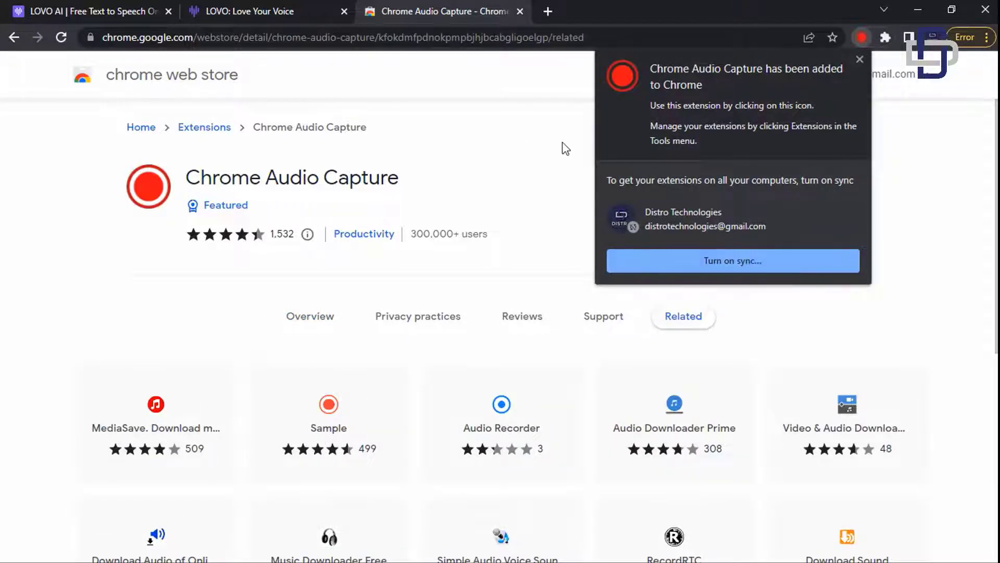
pyautogui.click(933, 161)
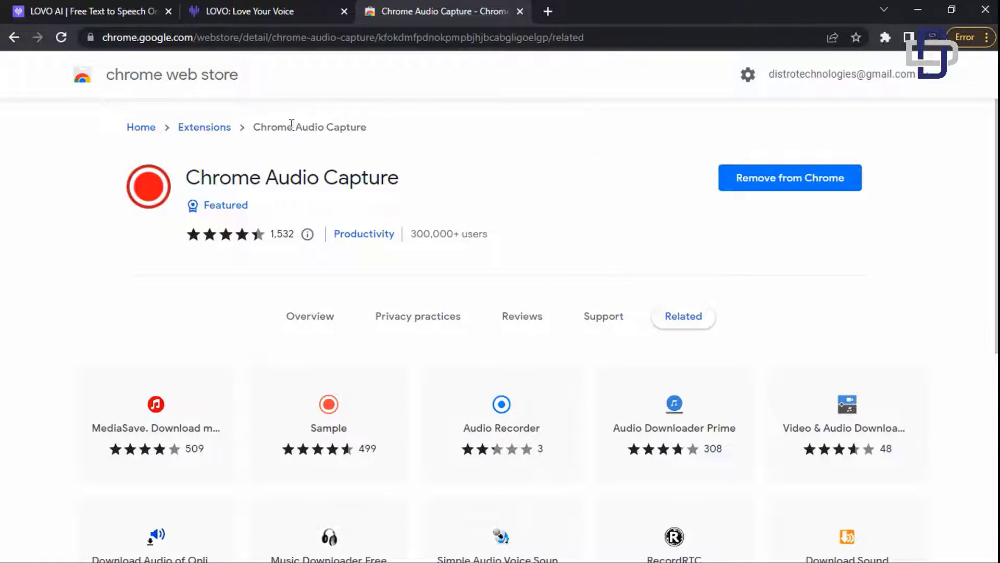
pyautogui.click(261, 10)
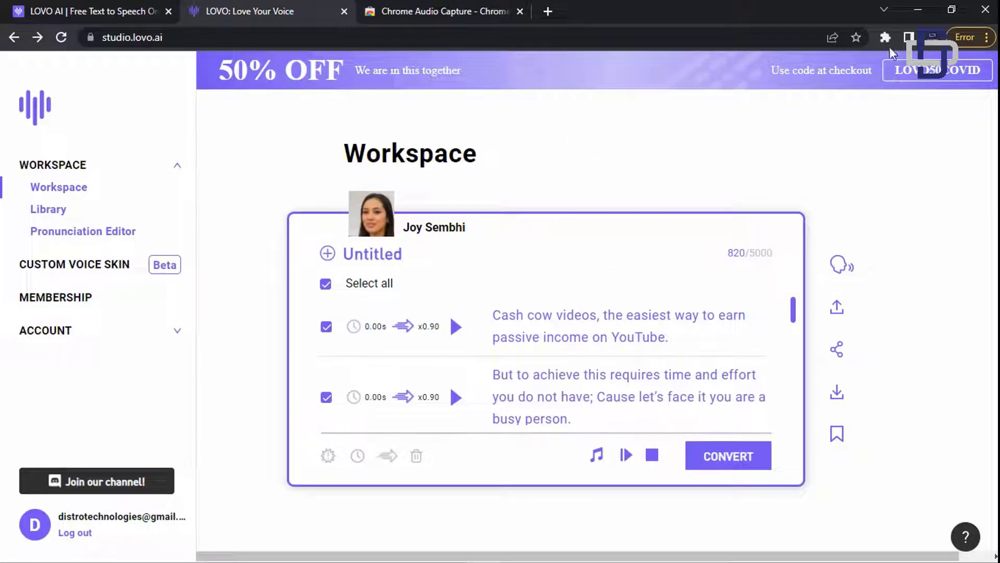
# - Start Chrome Audio Capture recording the LOVO AI Studio tab's audio
pyautogui.click(888, 37)
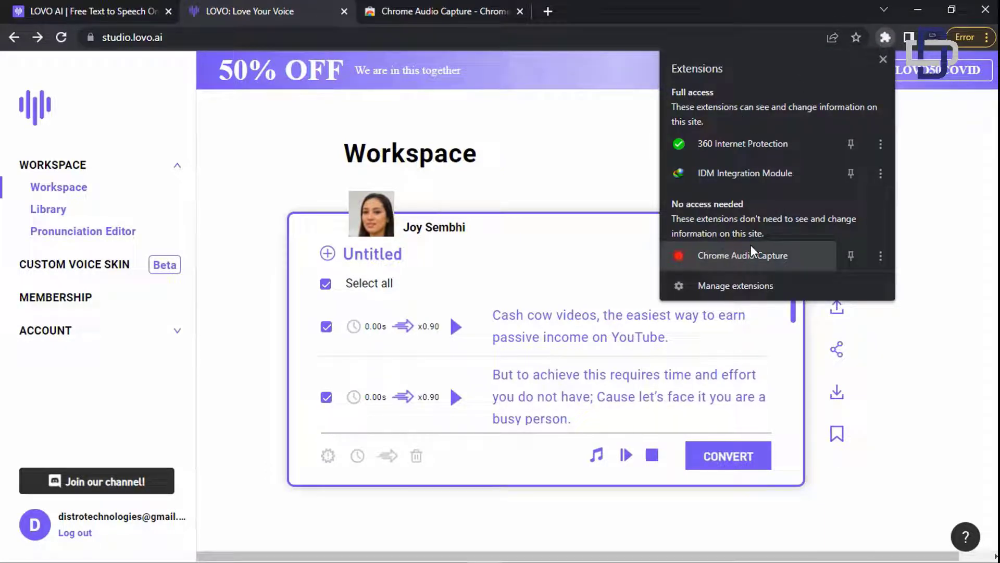
pyautogui.click(917, 203)
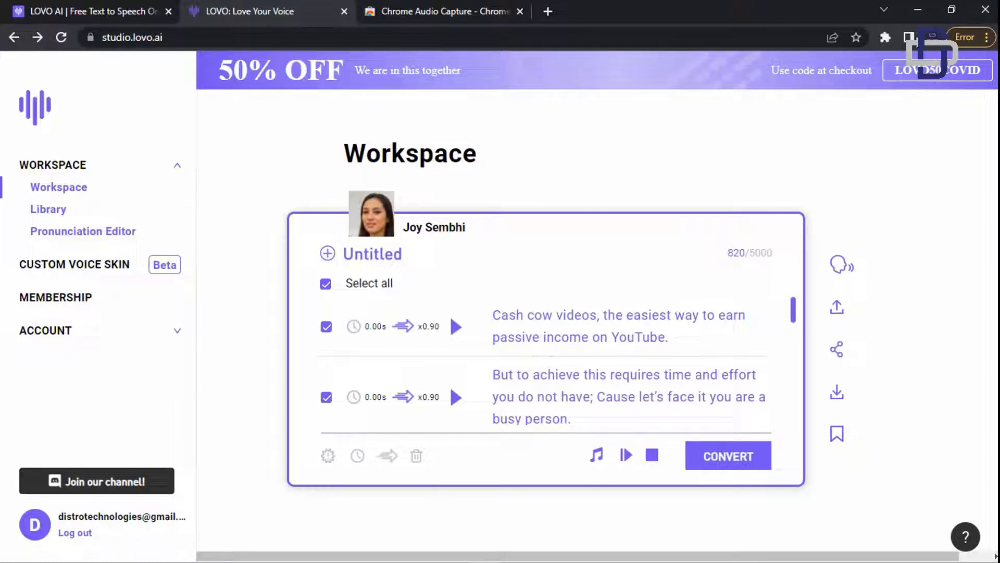
pyautogui.click(888, 38)
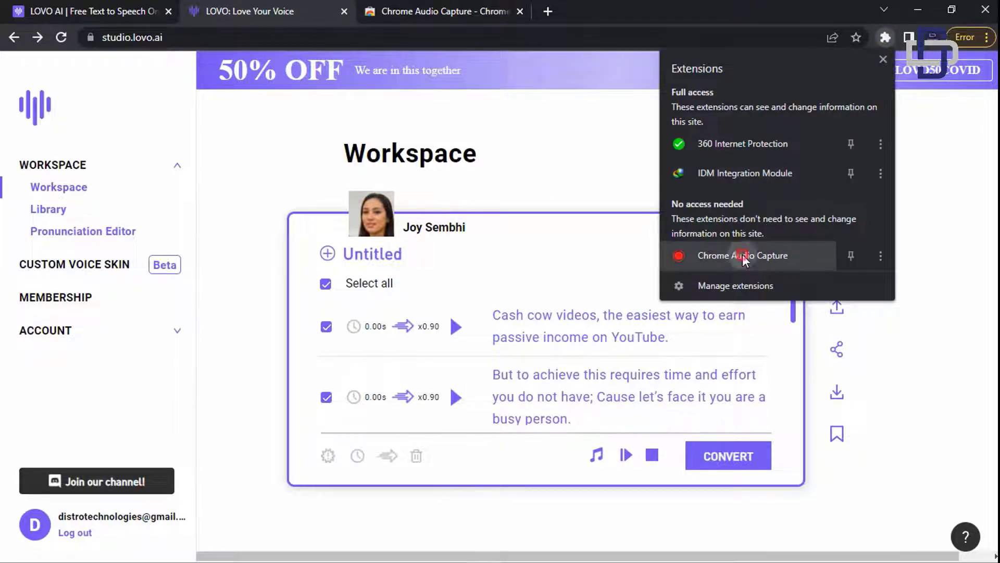
pyautogui.click(742, 255)
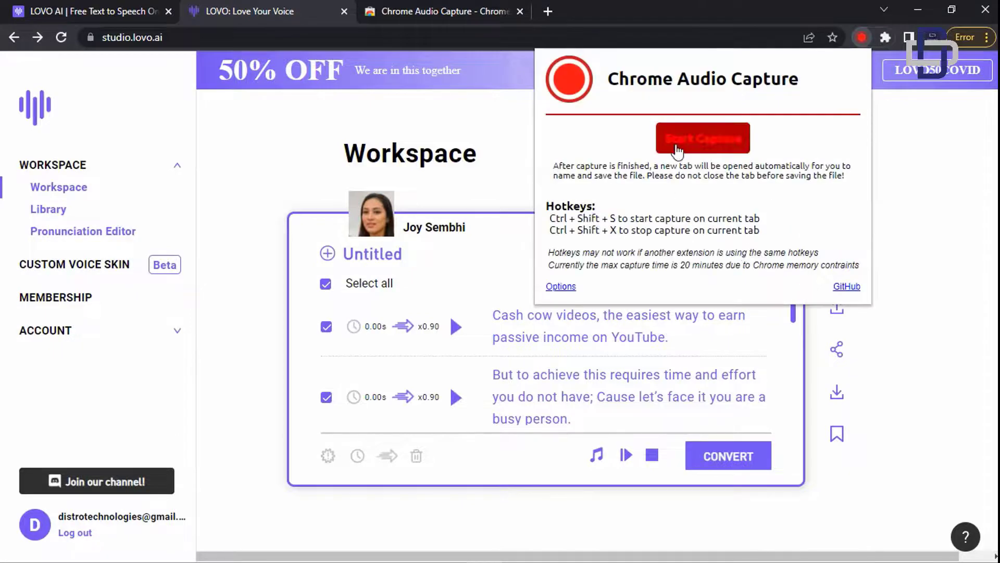
pyautogui.click(677, 149)
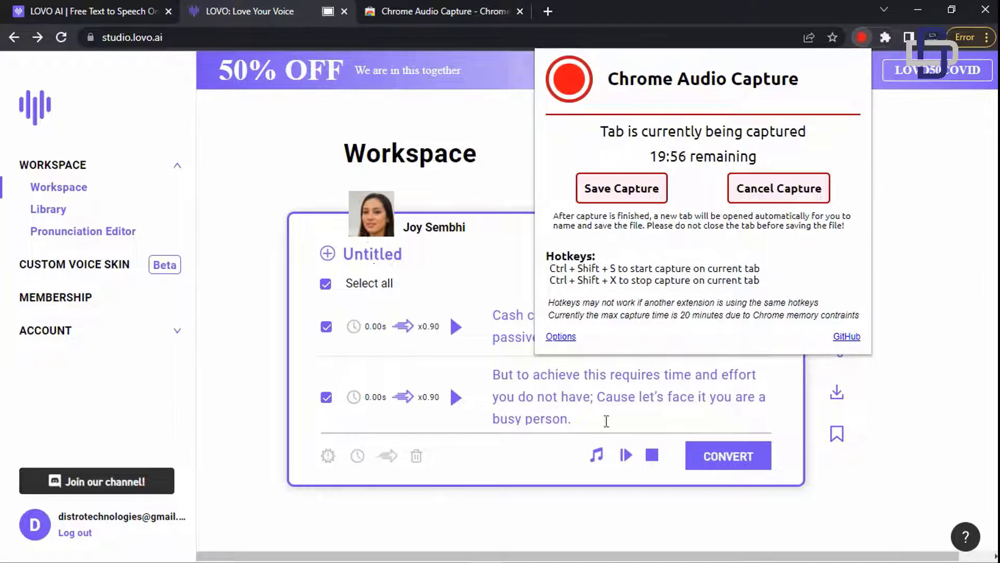
# - Play the voiceover sentences while capturing, then stop the capture with Save Capture
pyautogui.click(626, 456)
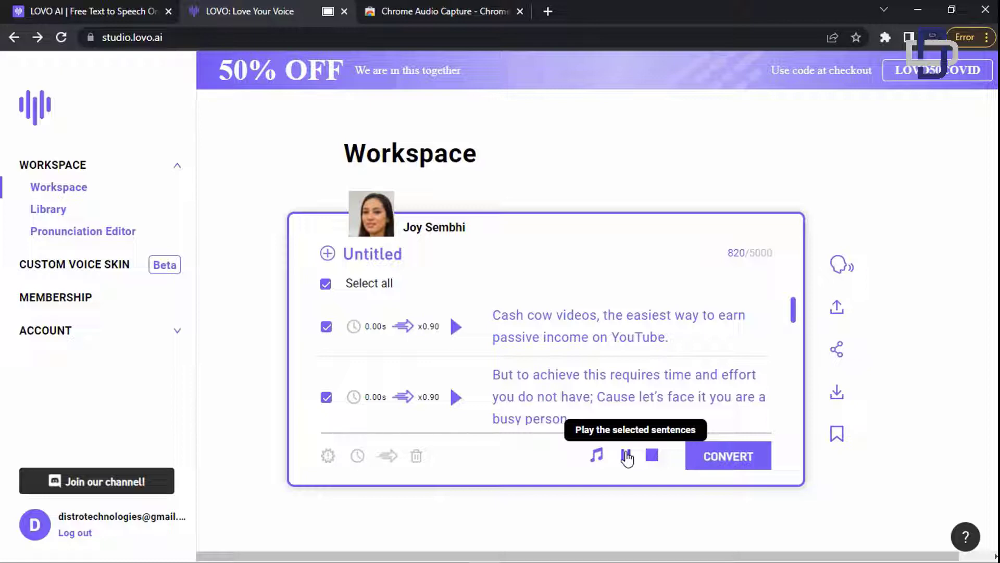
pyautogui.click(626, 455)
pyautogui.click(885, 37)
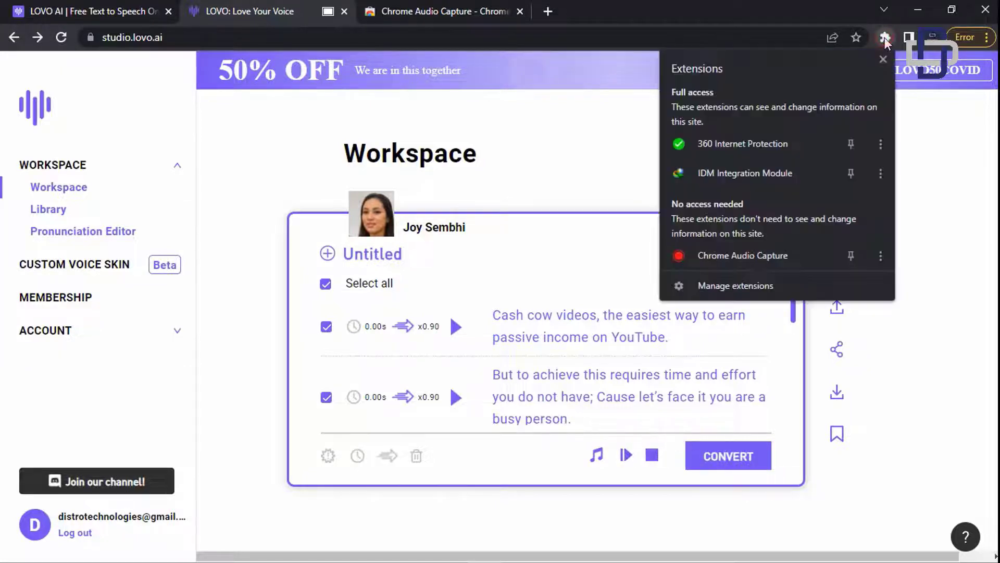
pyautogui.click(743, 254)
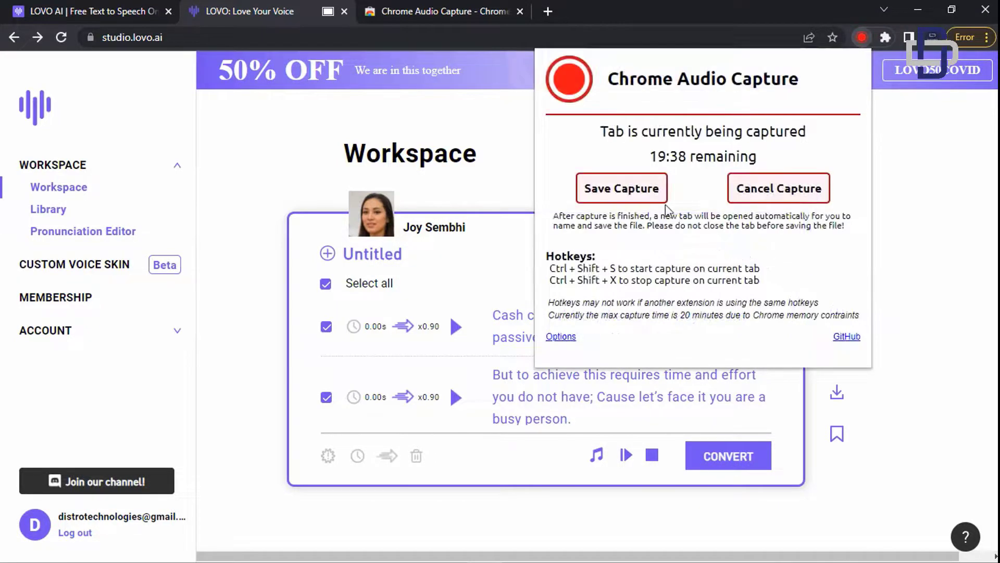
pyautogui.click(648, 192)
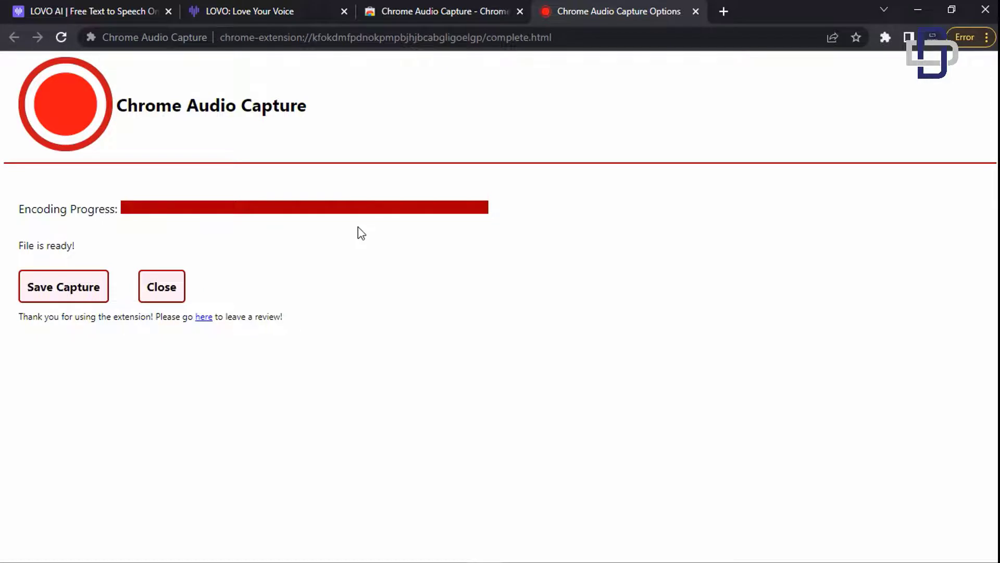
# - Save the encoded recording to the Desktop, replacing the dated file name with test.mp3
pyautogui.click(104, 280)
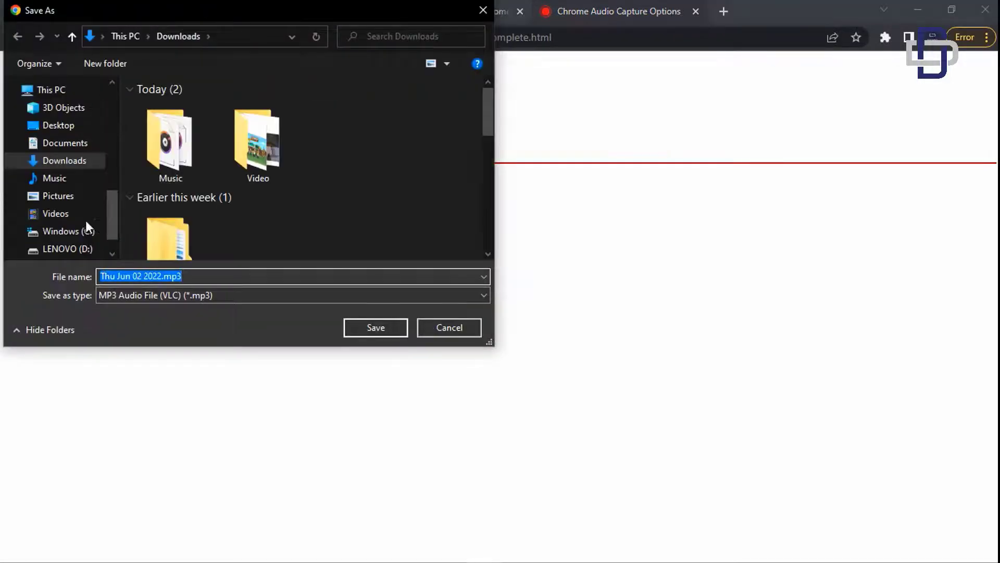
pyautogui.click(65, 126)
pyautogui.click(146, 275)
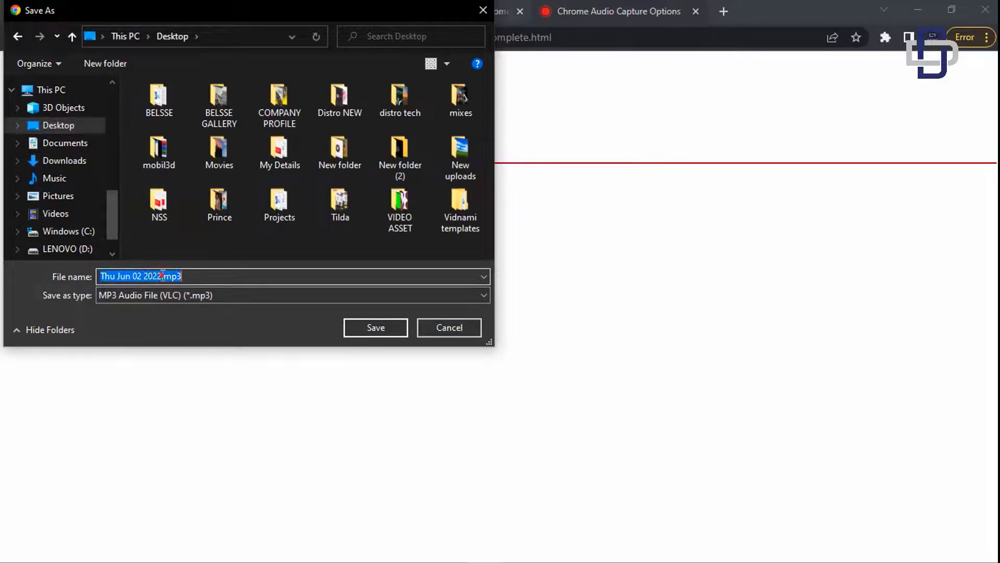
pyautogui.moveTo(144, 275); pyautogui.dragTo(163, 276)
pyautogui.click(161, 275)
pyautogui.hotkey('shift', 'Home')
pyautogui.write('test')
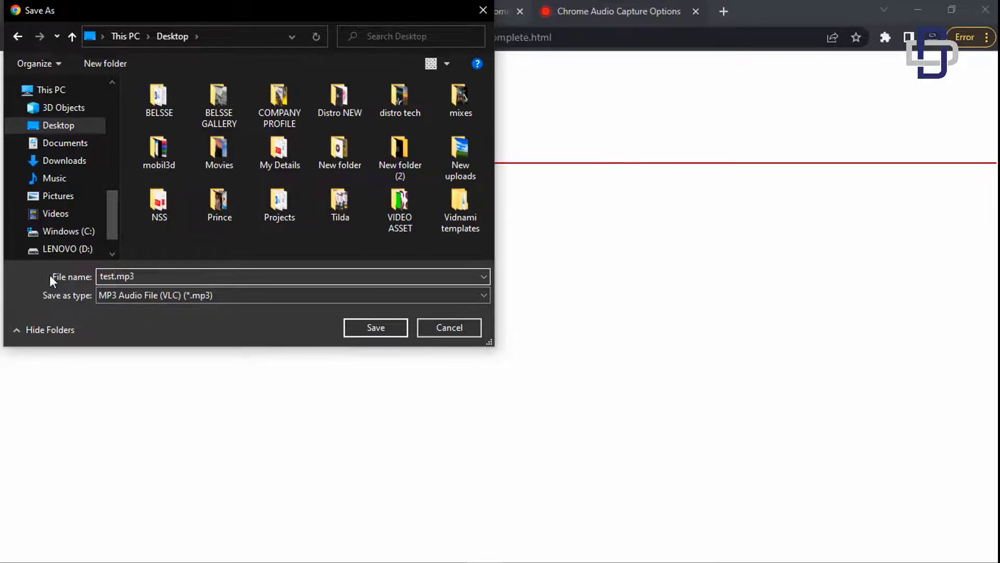
pyautogui.click(345, 320)
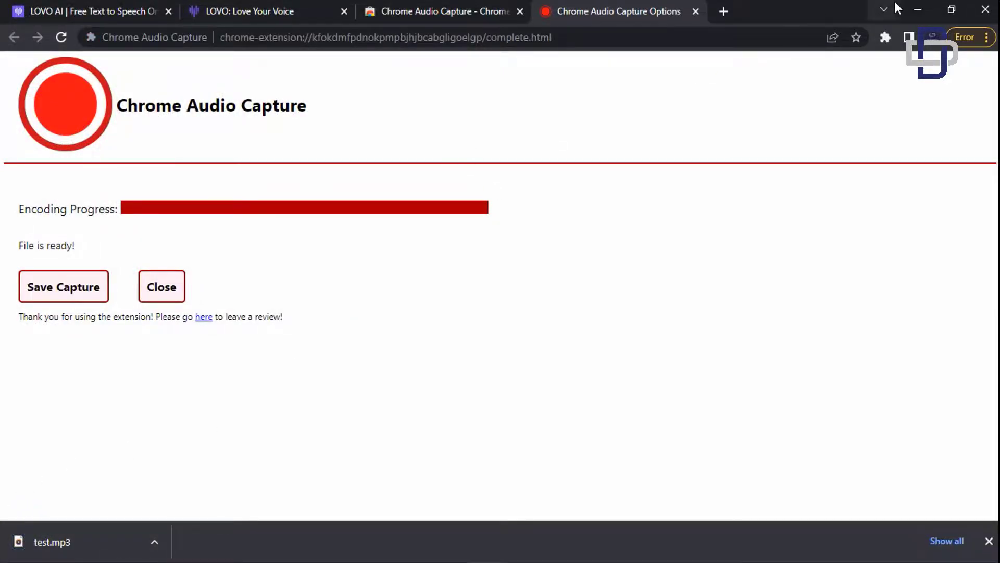
# - Play test.mp3 from the desktop in Groove Music, lower the volume, then close it and return to Chrome
pyautogui.click(913, 8)
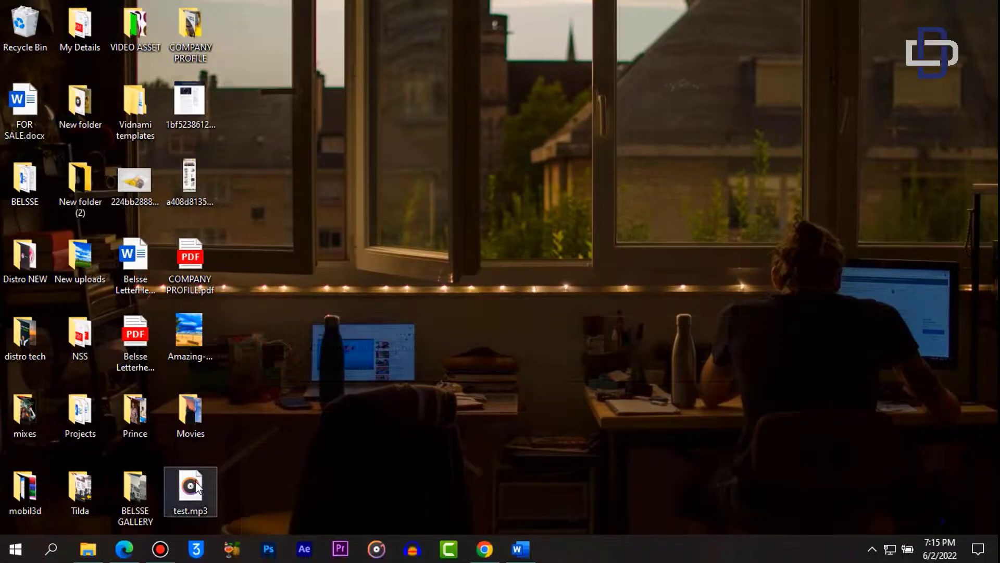
pyautogui.click(196, 487)
pyautogui.doubleClick(195, 487)
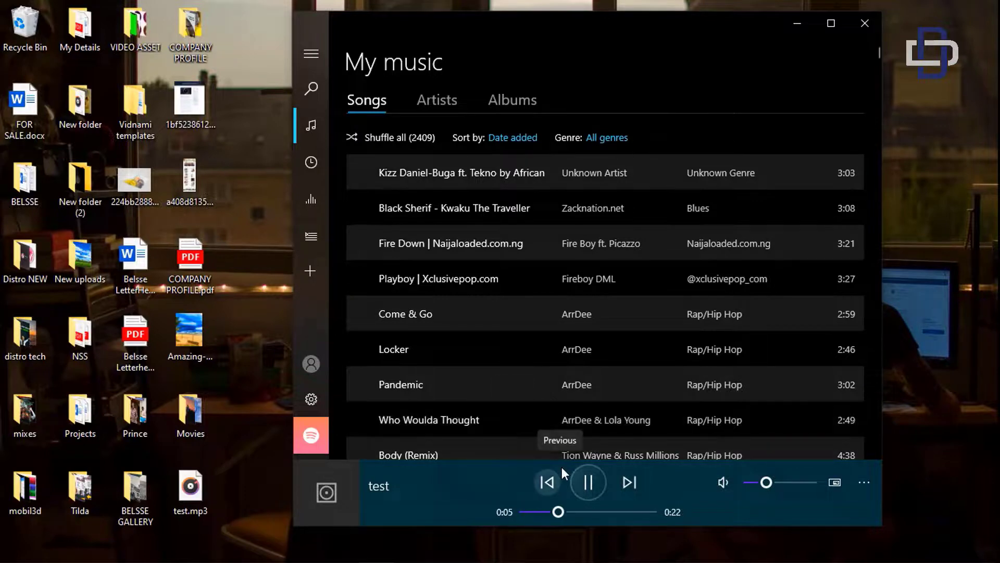
pyautogui.press('XF86AudioLowerVolume')
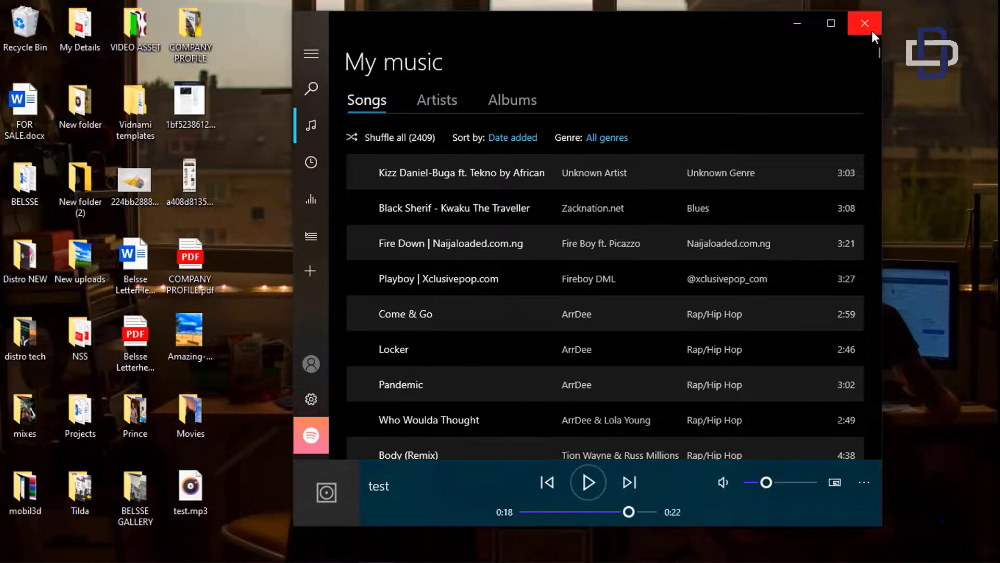
pyautogui.click(865, 23)
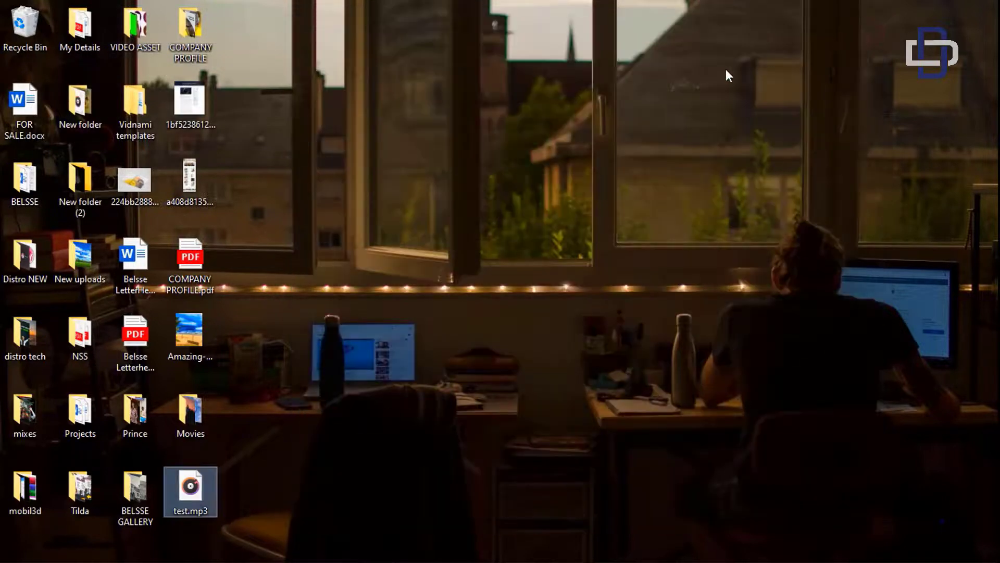
pyautogui.press('XF86AudioLowerVolume')
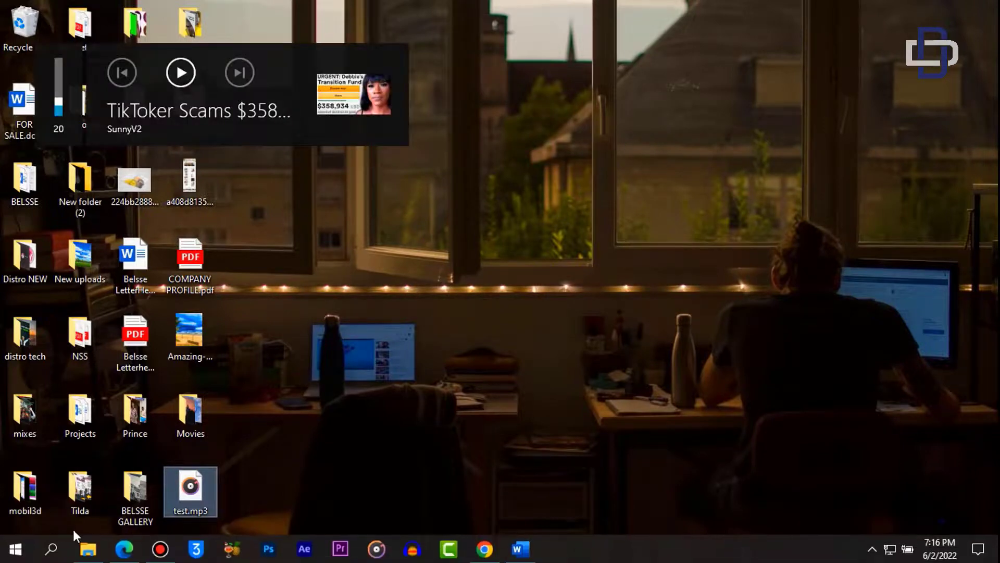
pyautogui.click(485, 555)
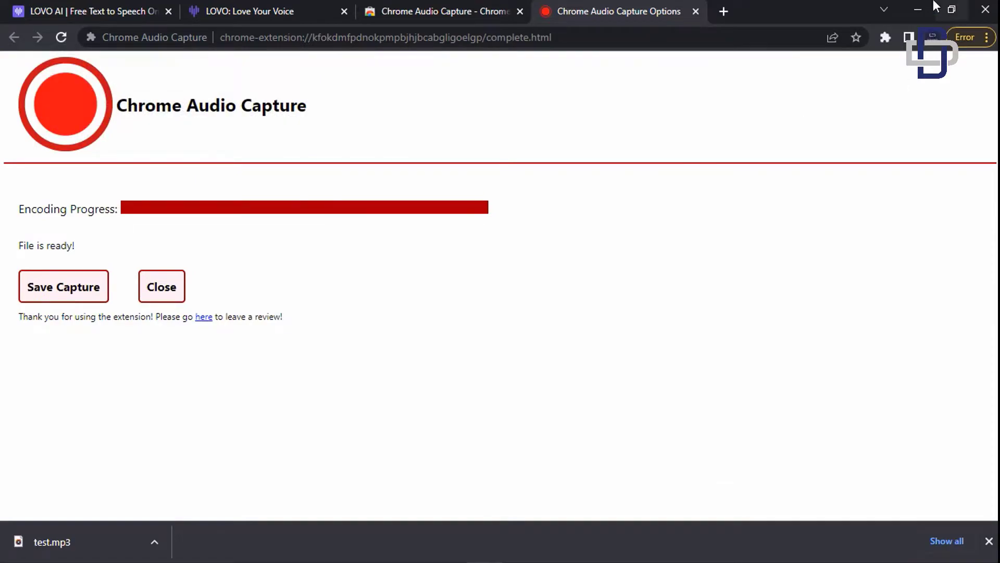
# - Return to the LOVO workspace and browse the Voice Skin list, with narrators like Susan Cole and Joey Holland
pyautogui.click(920, 10)
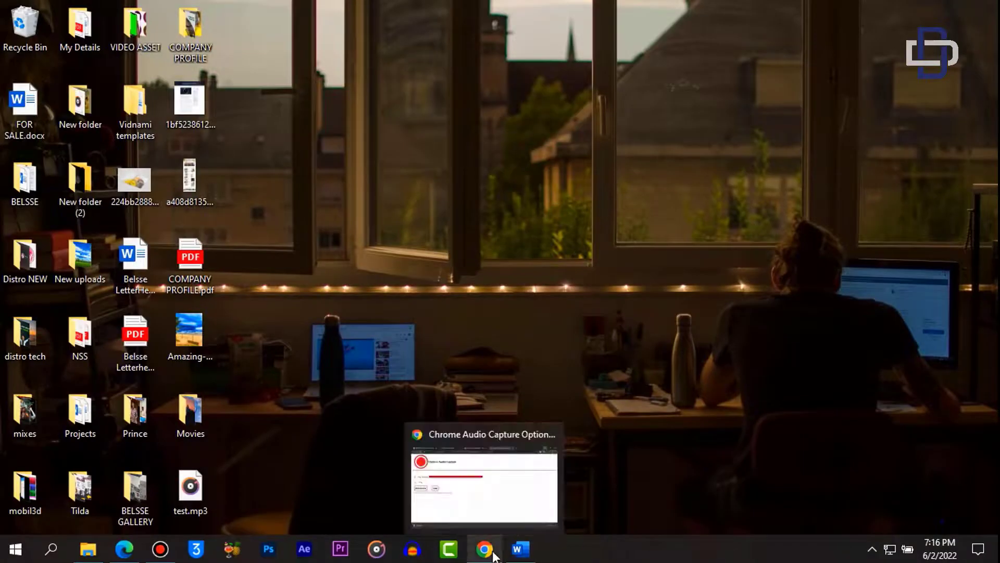
pyautogui.click(485, 549)
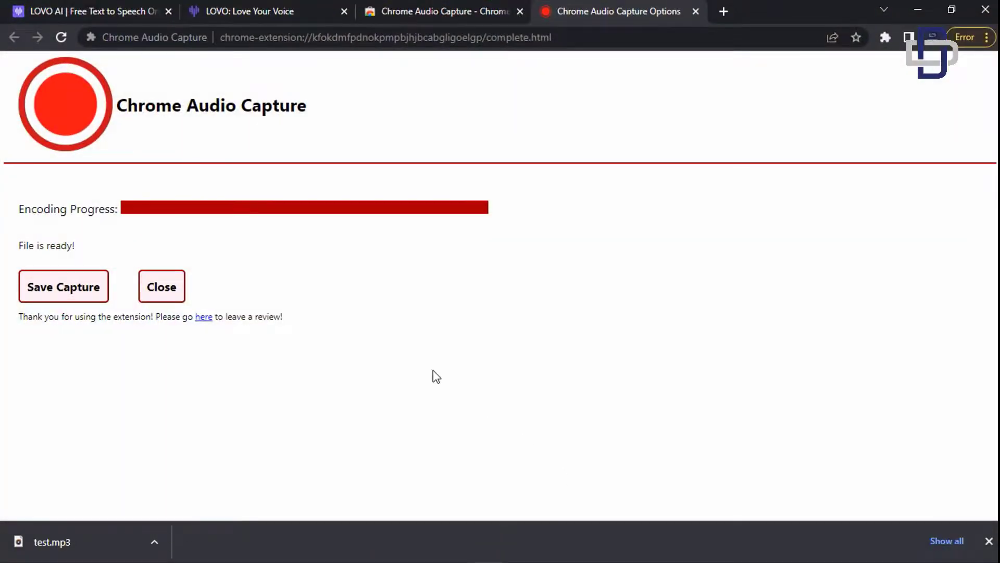
pyautogui.click(255, 16)
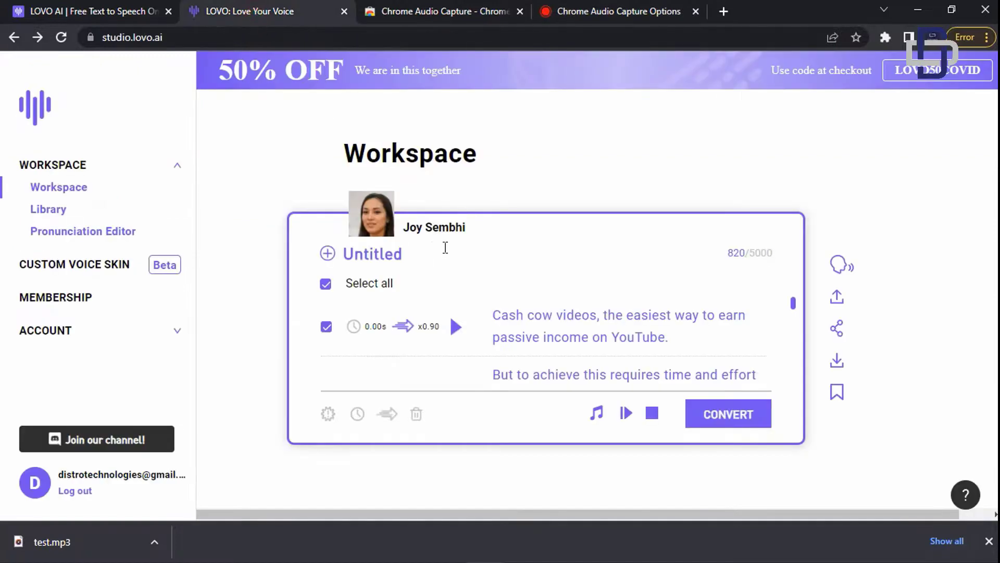
pyautogui.click(373, 227)
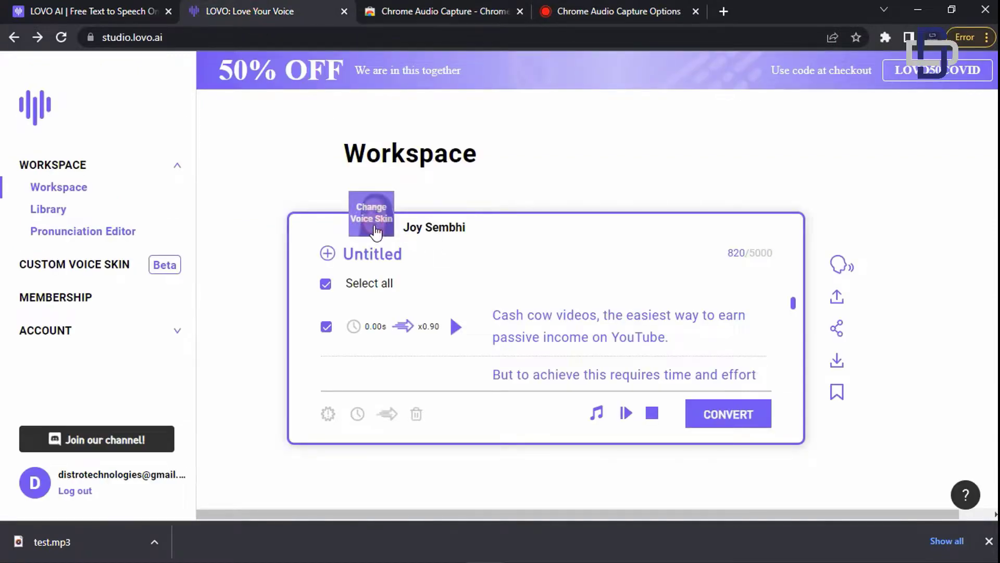
pyautogui.scroll(-3, 413, 261)
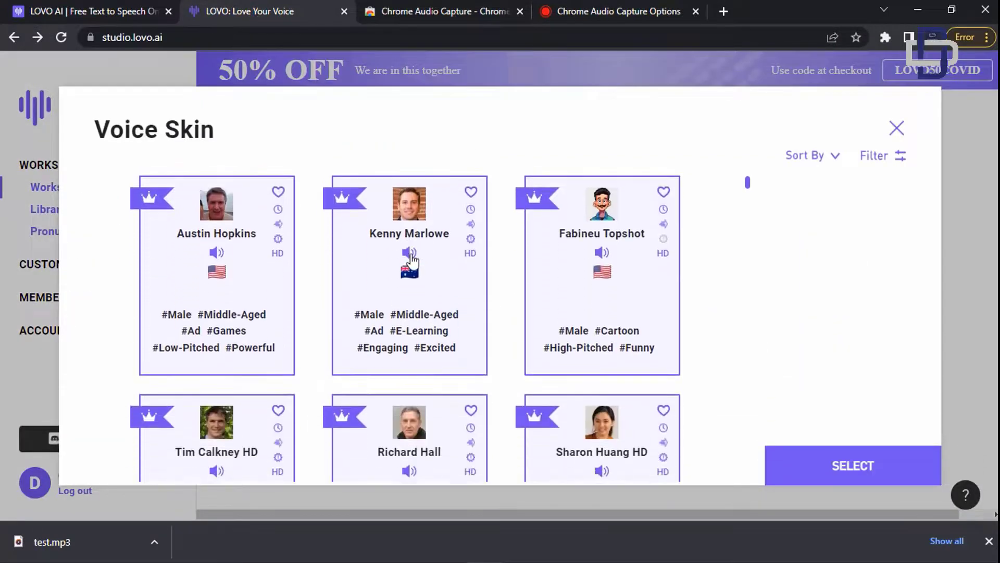
pyautogui.scroll(-4, 337, 306)
pyautogui.scroll(8, 339, 345)
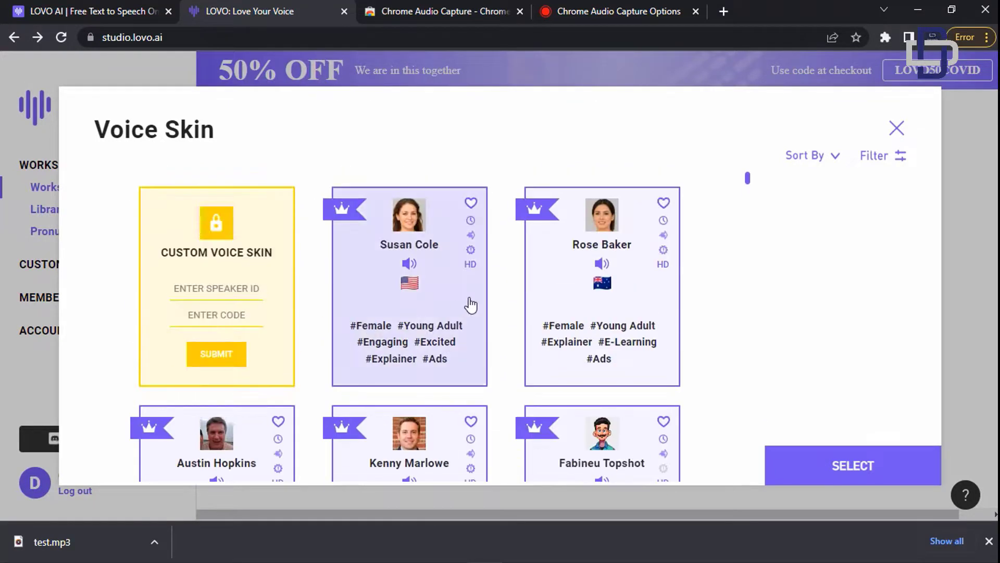
pyautogui.scroll(-10, 470, 305)
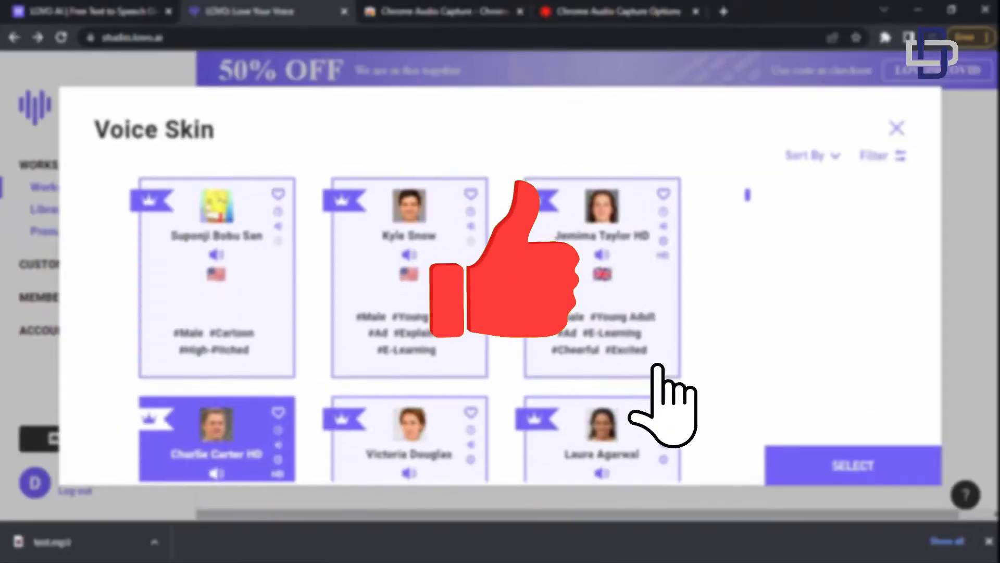
pyautogui.scroll(-10, 449, 304)
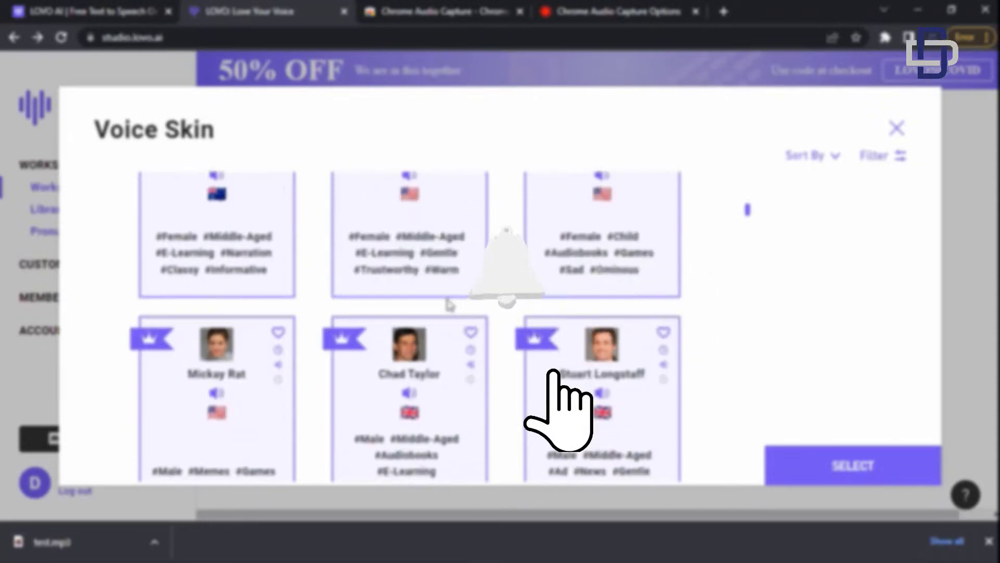
pyautogui.scroll(7, 449, 304)
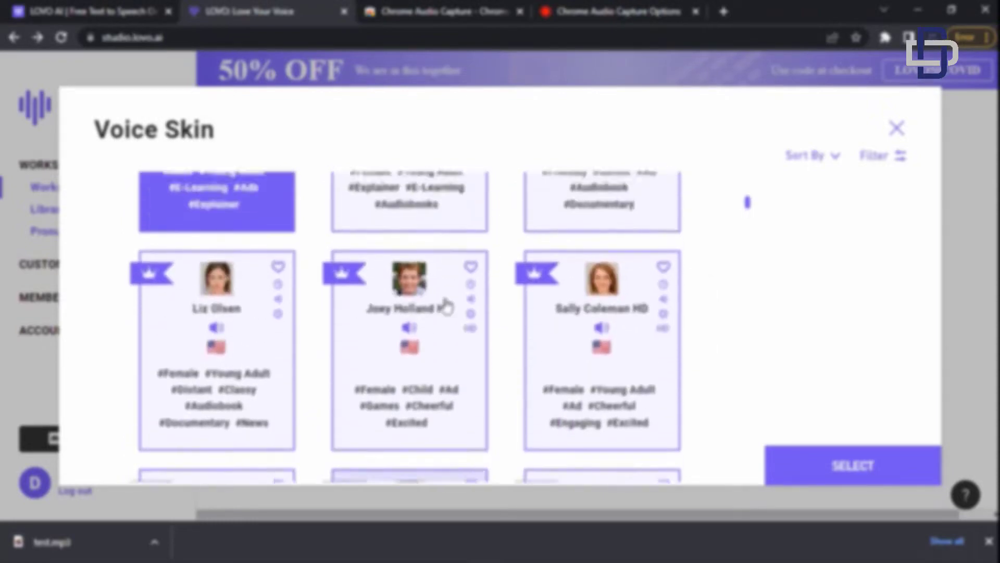